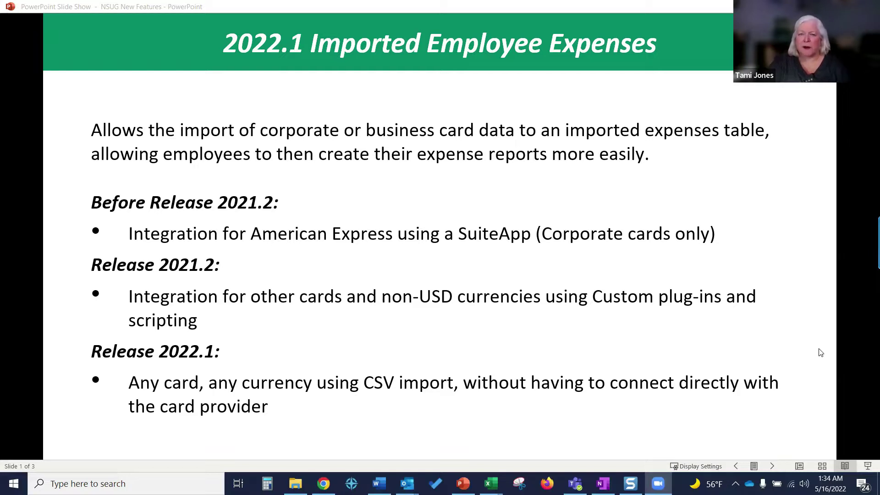
Focus the PowerPoint slide show to advance to the Prerequisite and Configuration slide.
click(773, 467)
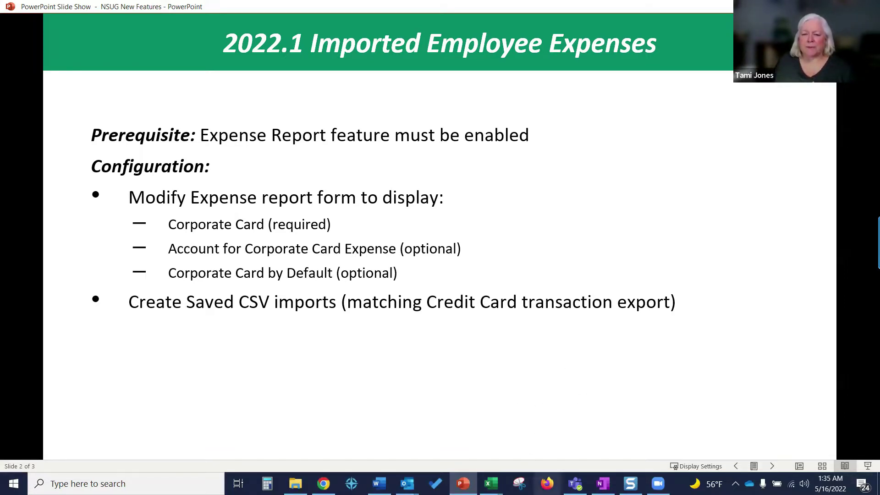
In NetSuite, open Transactions > Employees > Imported Employee Expenses and filter Employee to - All -.
mouse_move(323, 483)
click(326, 463)
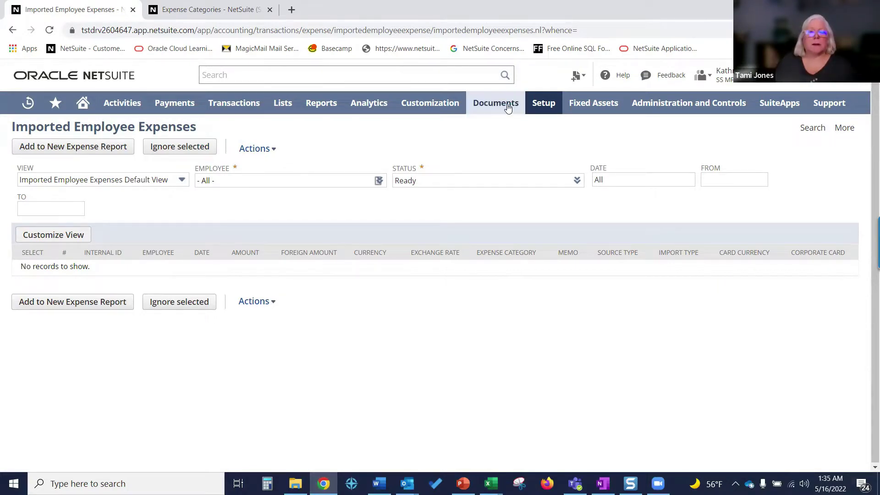
mouse_move(253, 104)
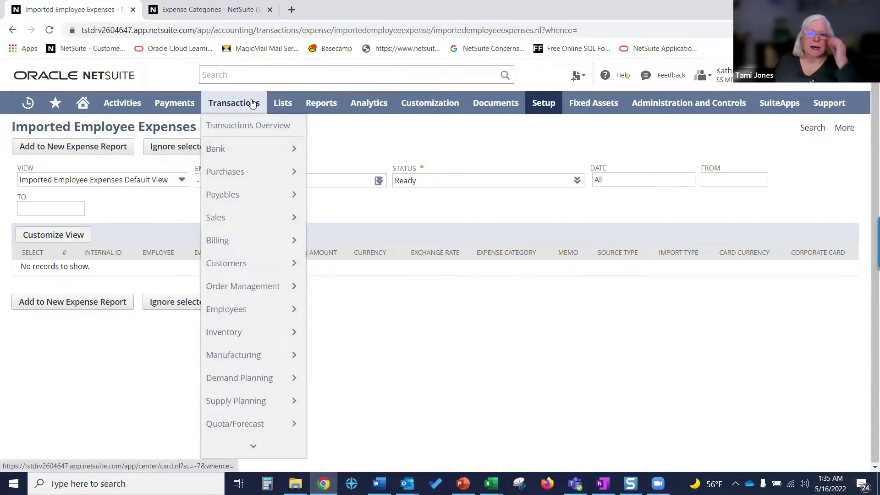
mouse_move(258, 305)
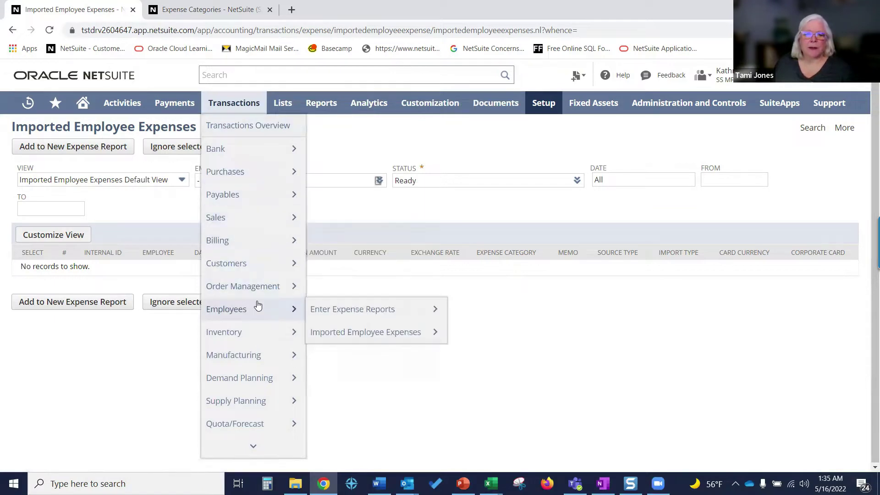
mouse_move(387, 336)
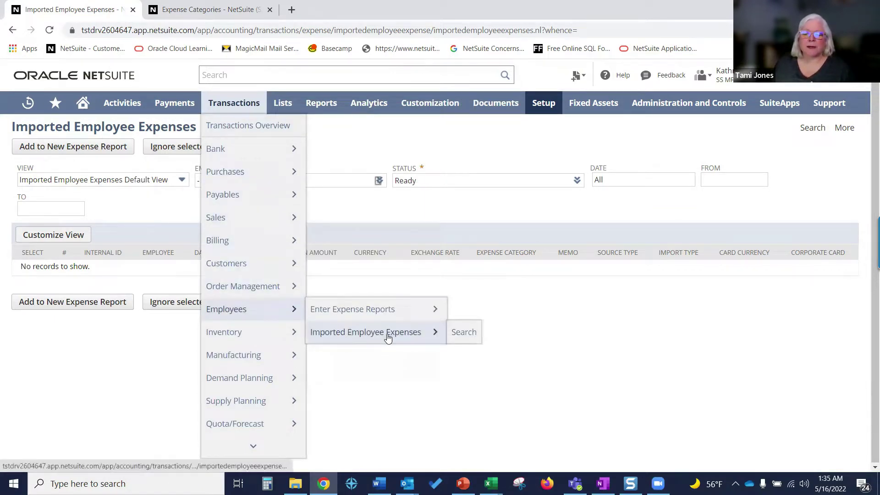
click(387, 337)
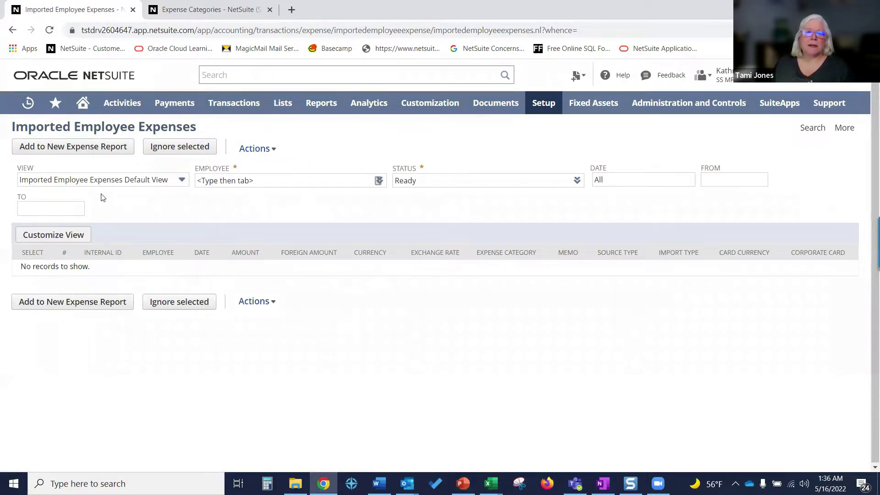
click(377, 181)
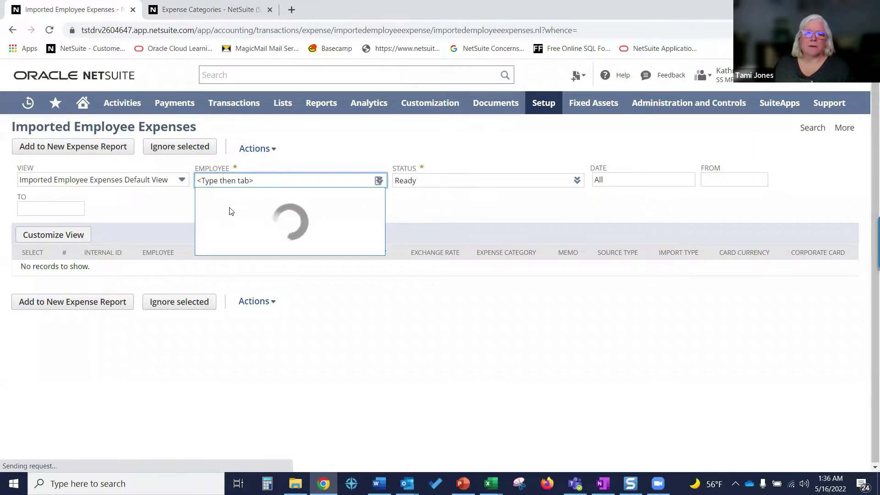
click(236, 218)
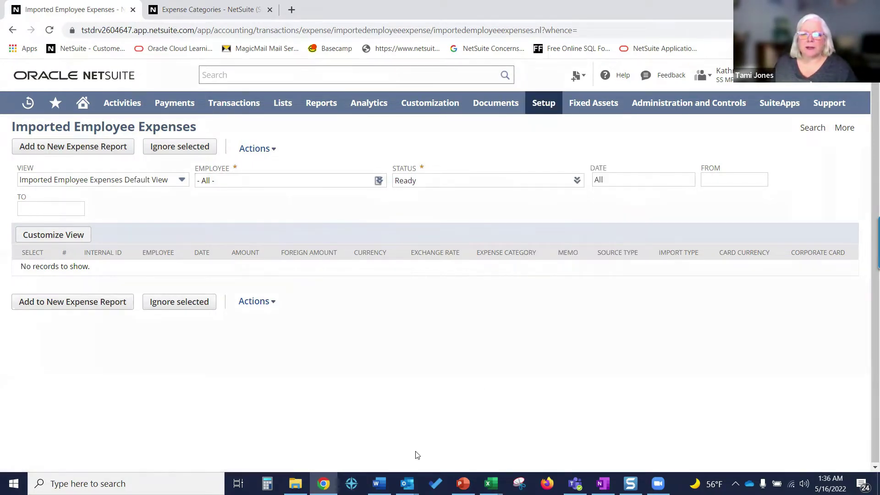
Bring up the AMEX April Transactions and Visa May Statement workbooks with their ribbons collapsed.
click(491, 484)
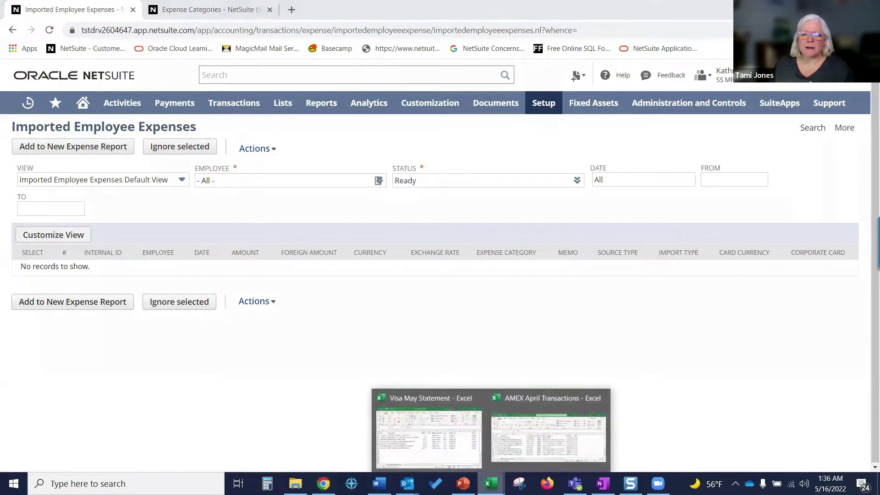
click(538, 400)
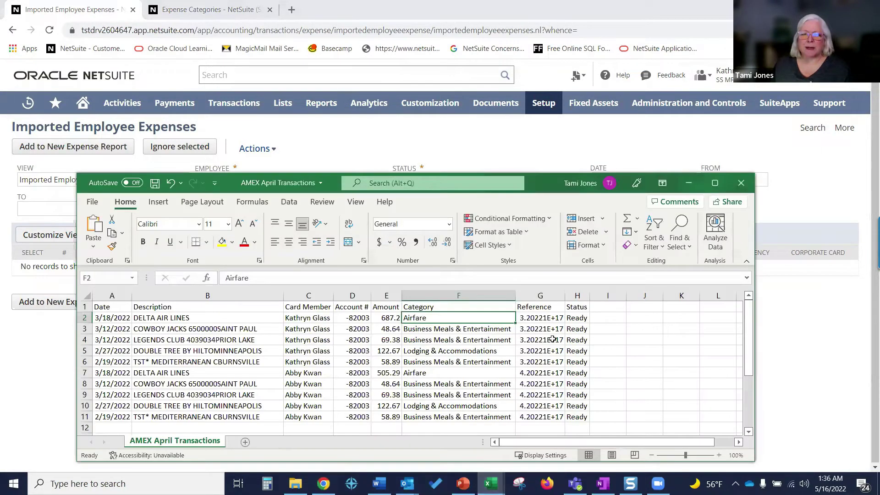
click(747, 262)
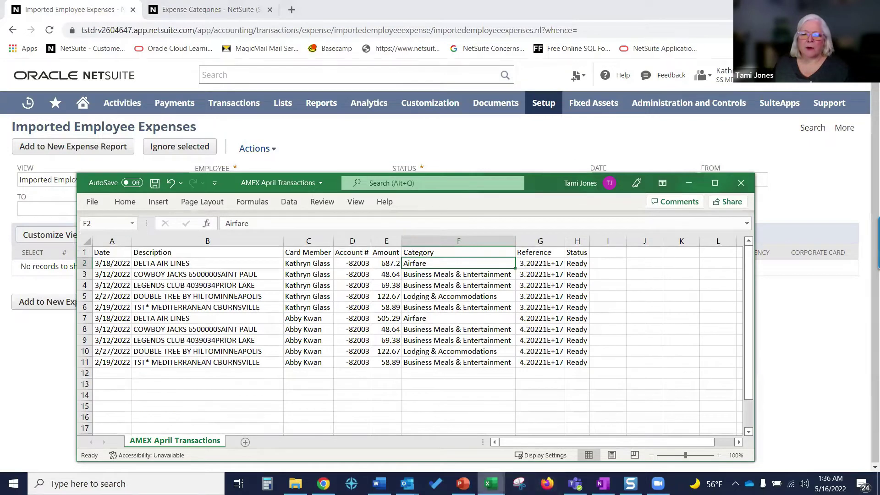
mouse_move(491, 484)
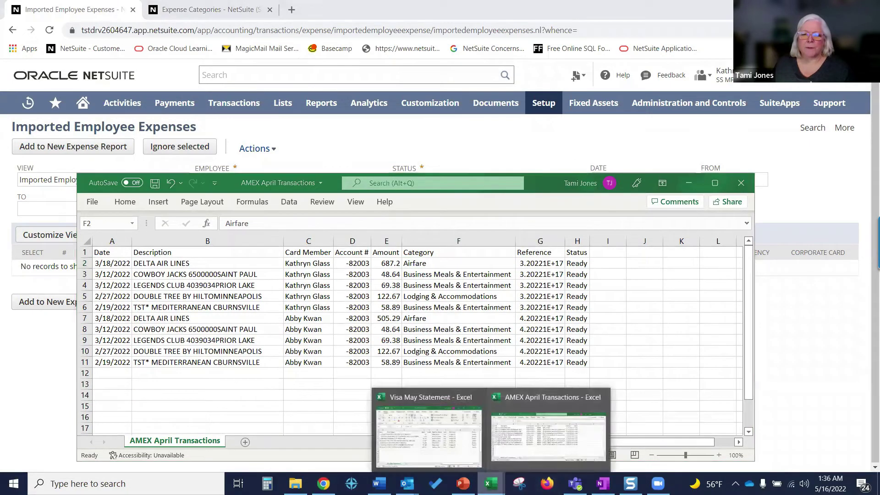
click(441, 399)
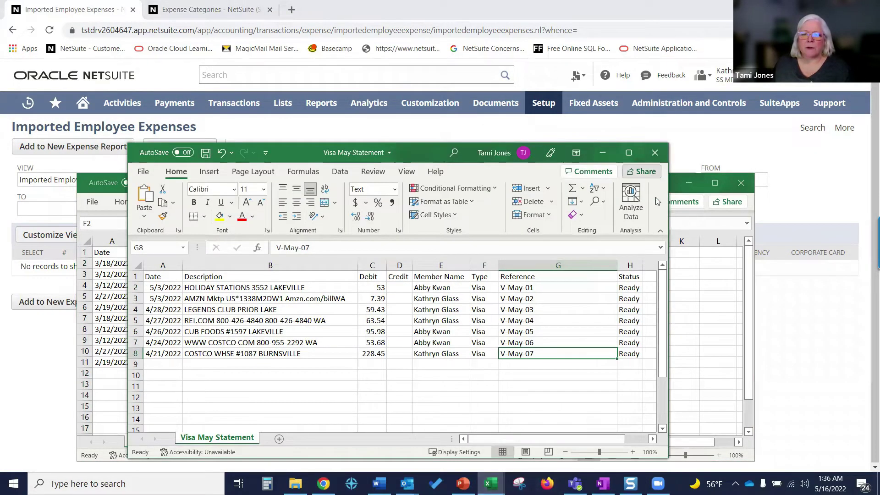
click(658, 232)
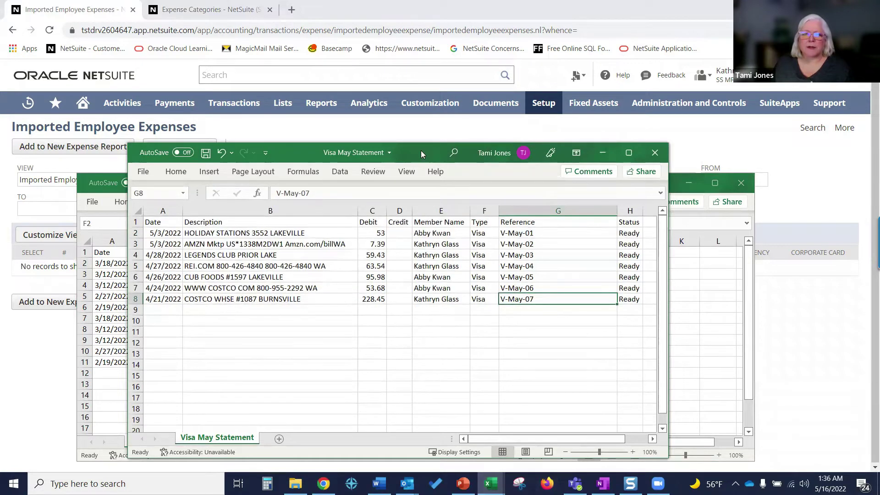
Move and resize the Visa and AMEX windows so both statements are visible at once.
drag(377, 44, 377, 35)
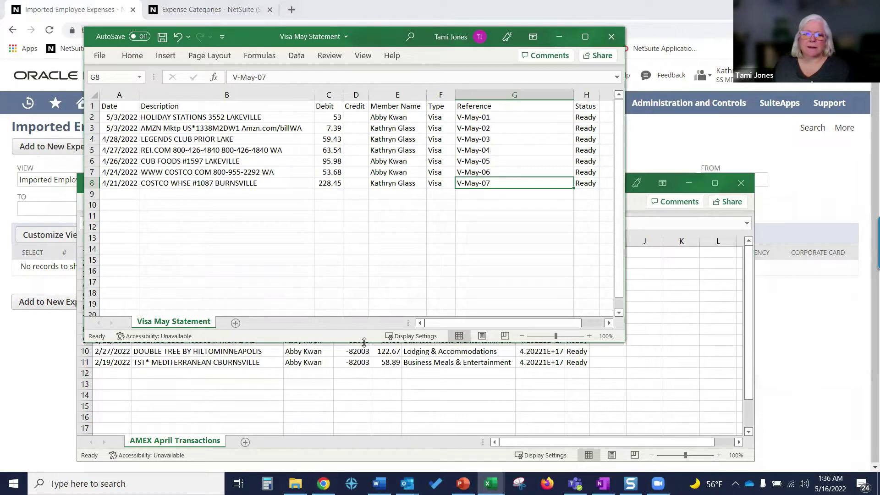
drag(365, 342, 387, 224)
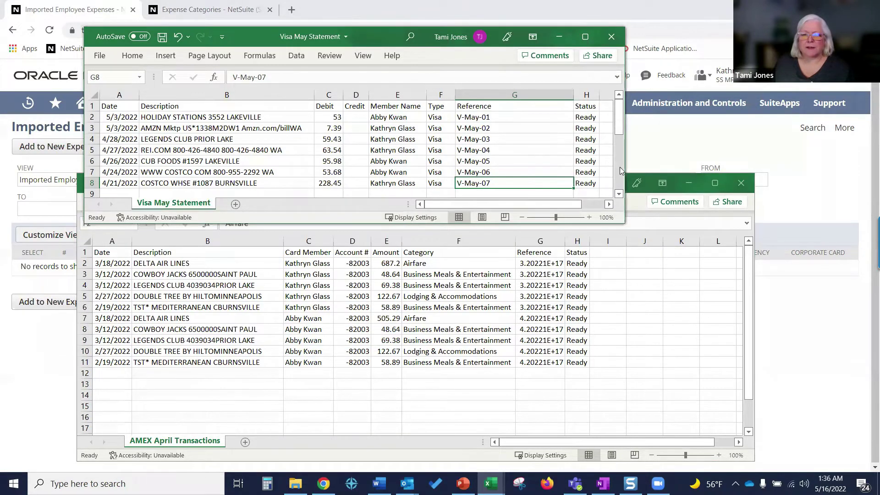
drag(625, 165, 660, 166)
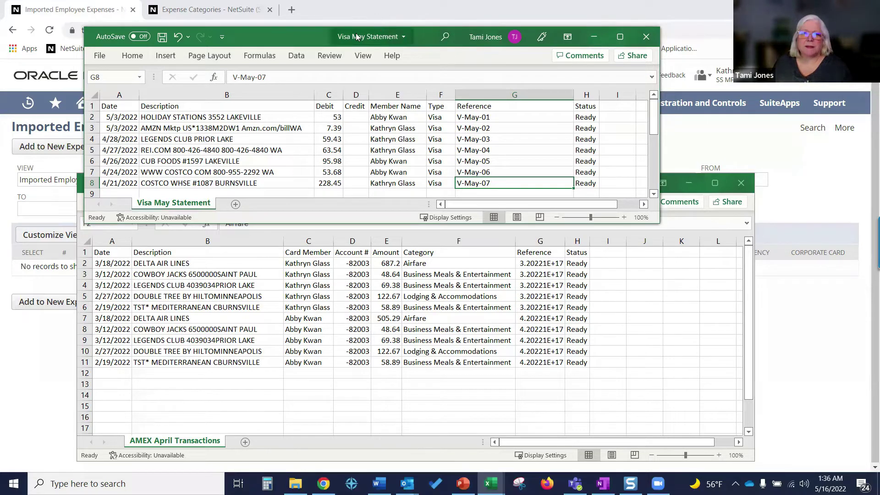
drag(359, 39, 344, 25)
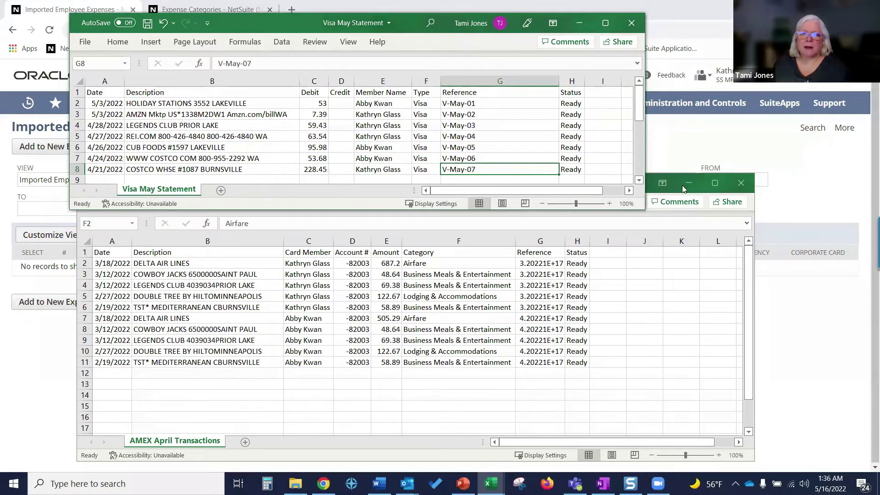
click(654, 193)
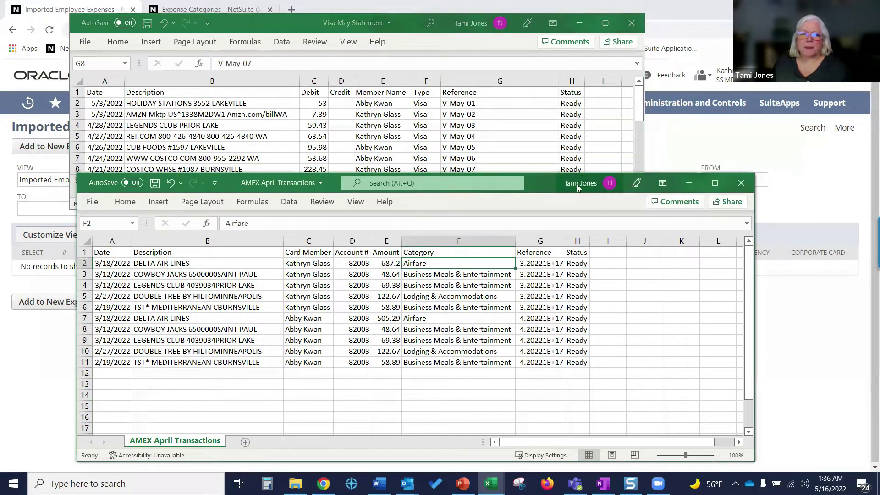
drag(576, 184, 558, 248)
Review the AMEX Amount and Category columns, then minimize the Visa workbook.
click(650, 394)
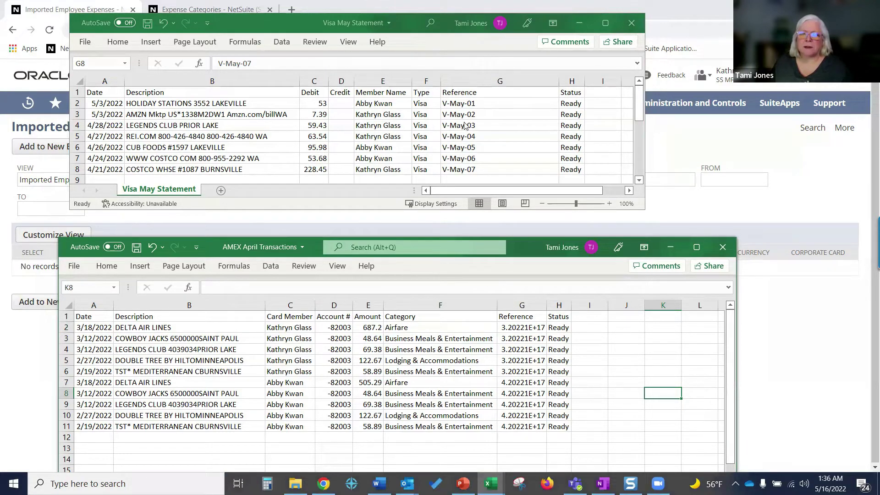
click(379, 319)
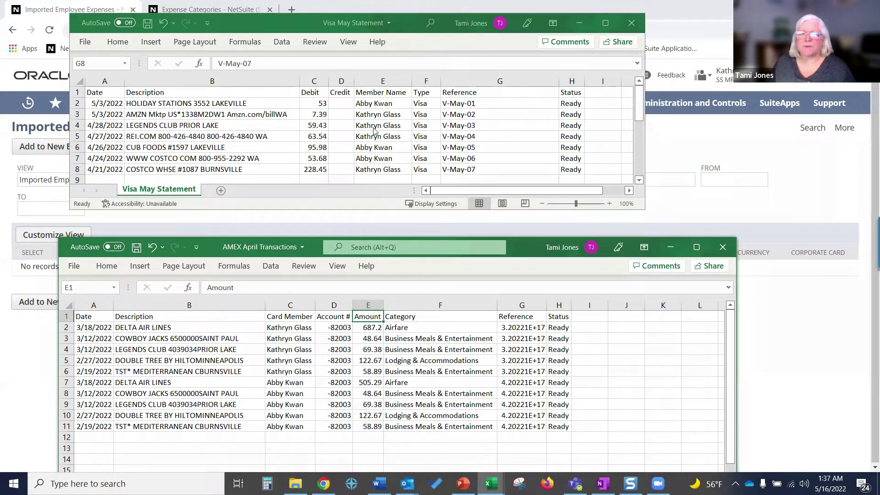
click(457, 316)
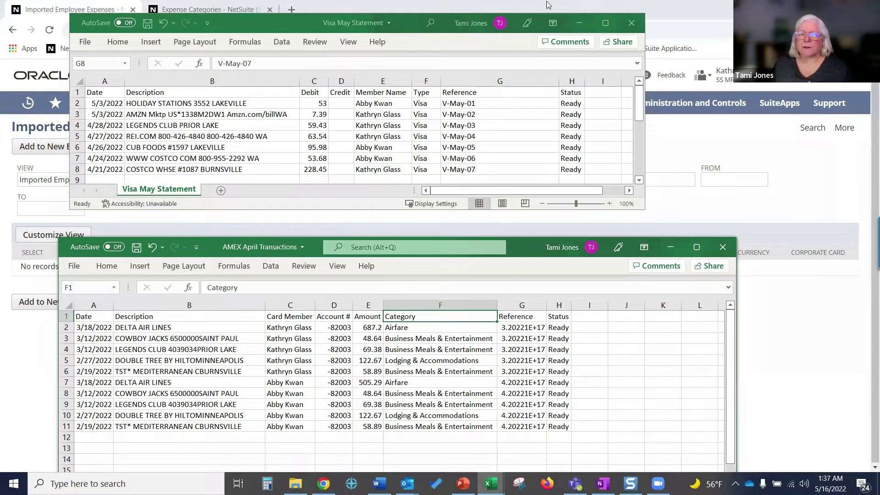
click(437, 47)
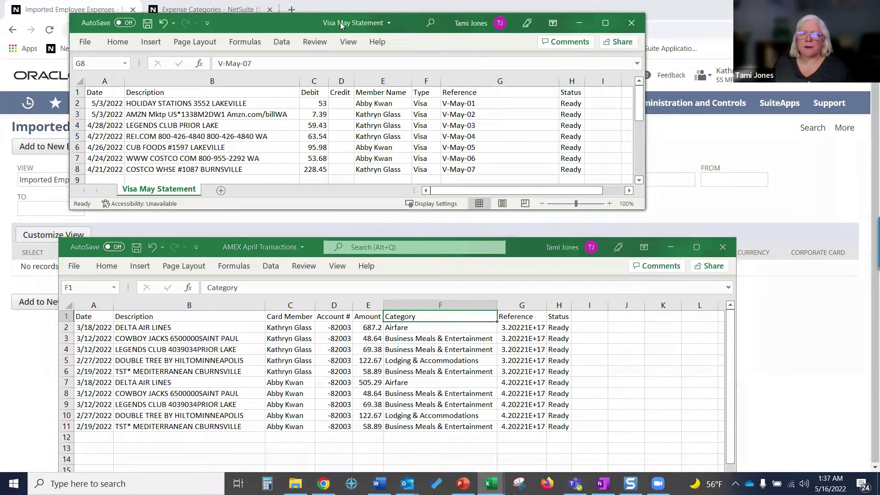
click(576, 24)
Open the Airfare expense category record, mapped to account 6430 Airfare, then return to the AMEX workbook.
click(225, 9)
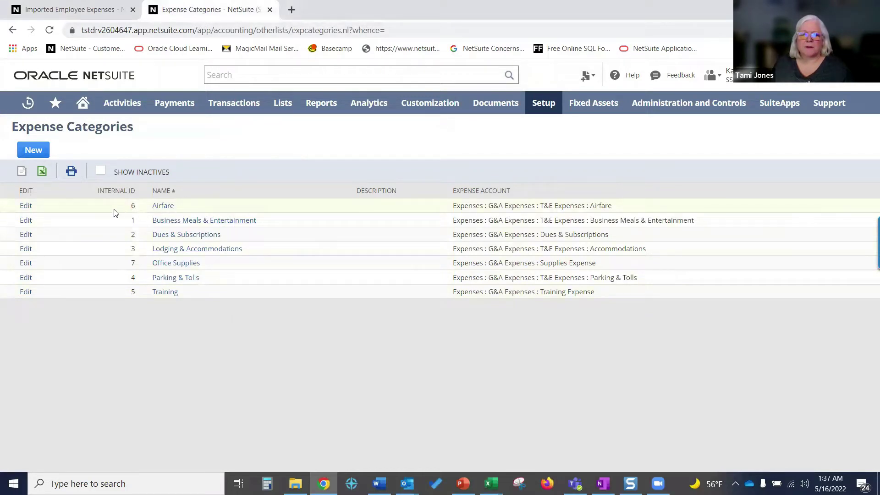
click(164, 205)
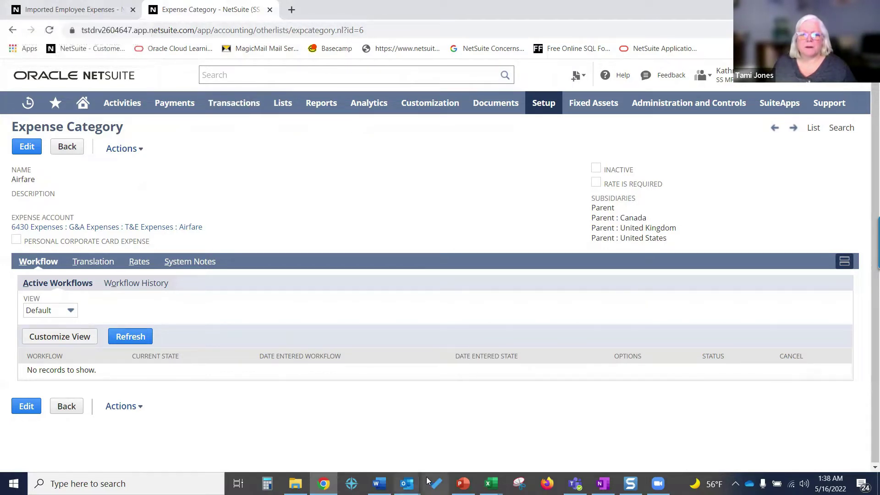
mouse_move(490, 484)
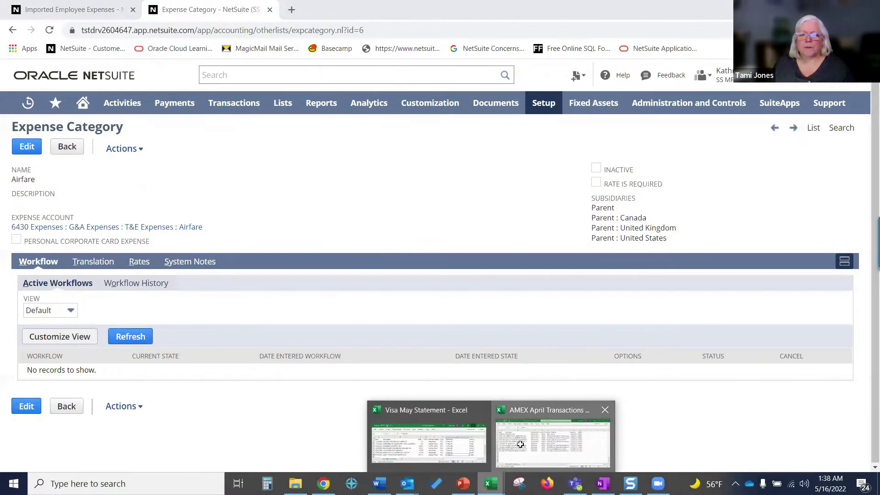
click(550, 436)
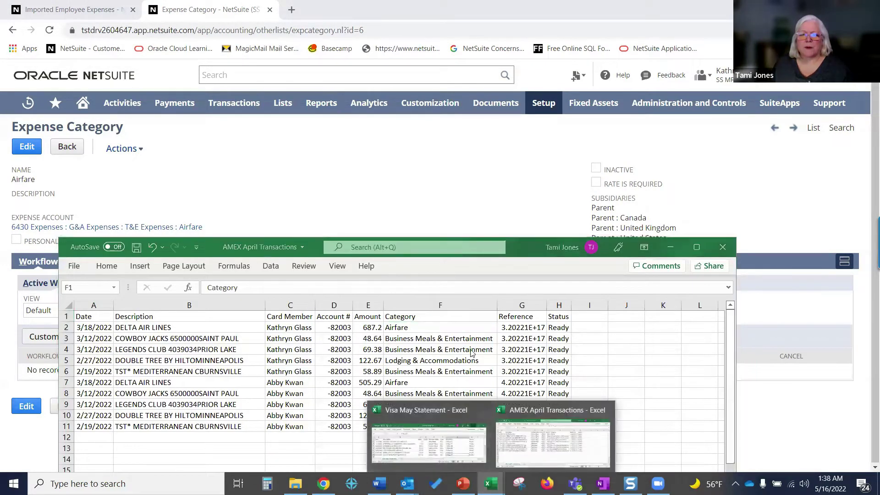
Show the Visa and AMEX workbooks together and inspect the AMEX Reference column values.
click(440, 428)
key(alt+Tab)
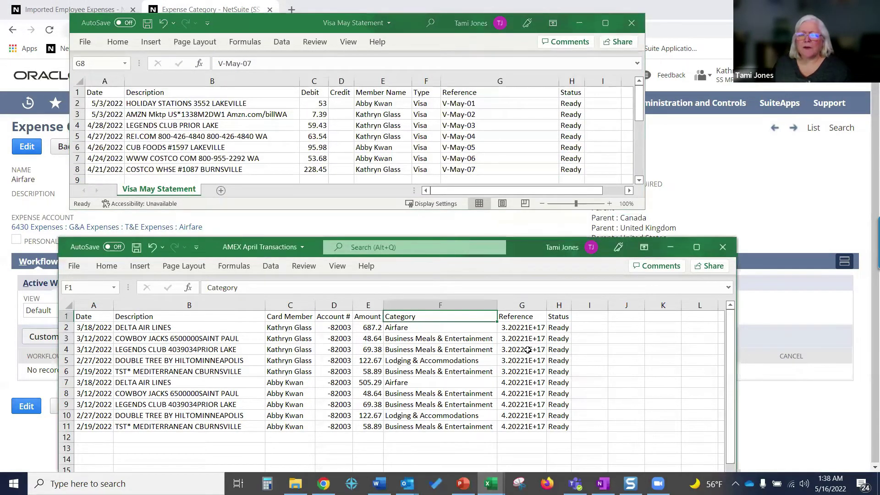
click(526, 320)
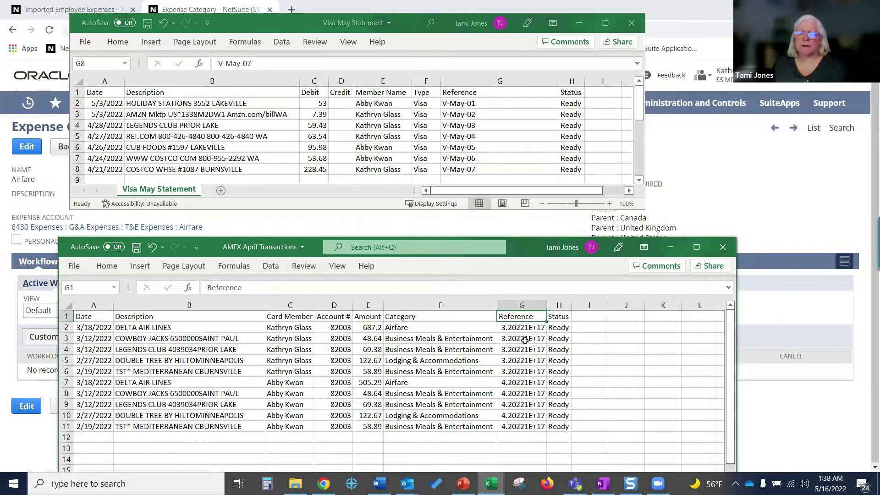
click(522, 328)
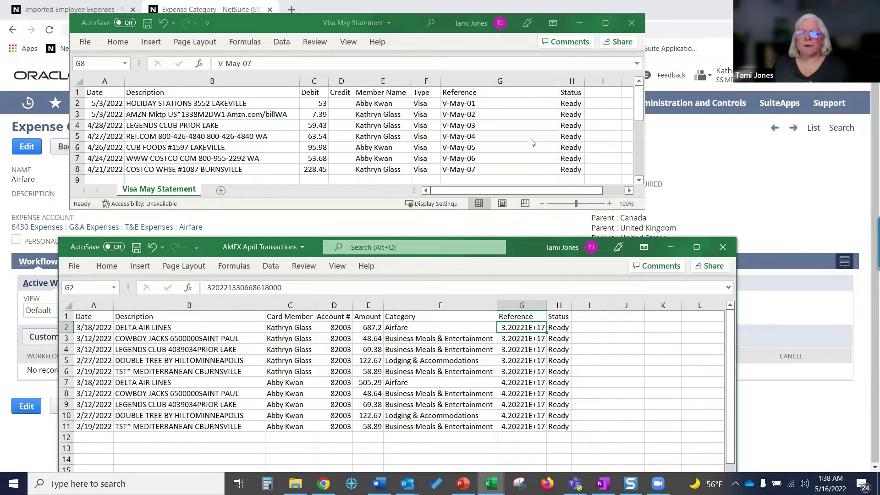
click(493, 145)
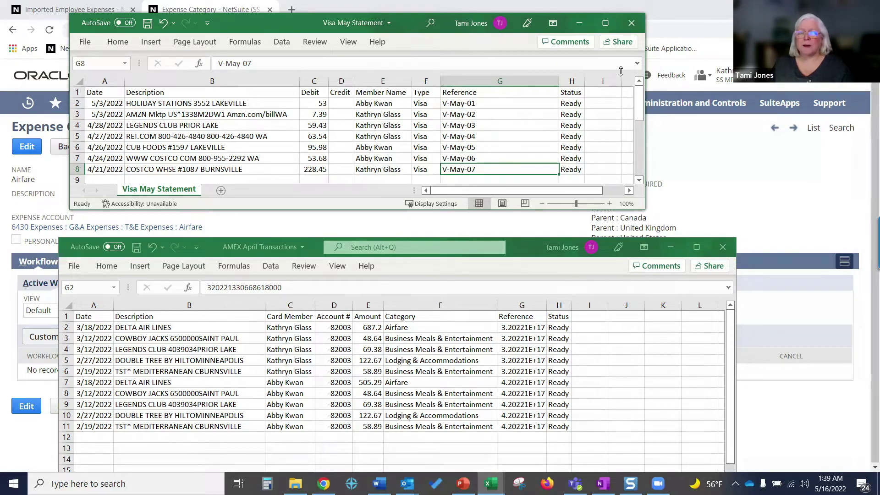
Minimize both card workbooks and open the saved Amex expense import from Saved CSV Imports.
click(579, 26)
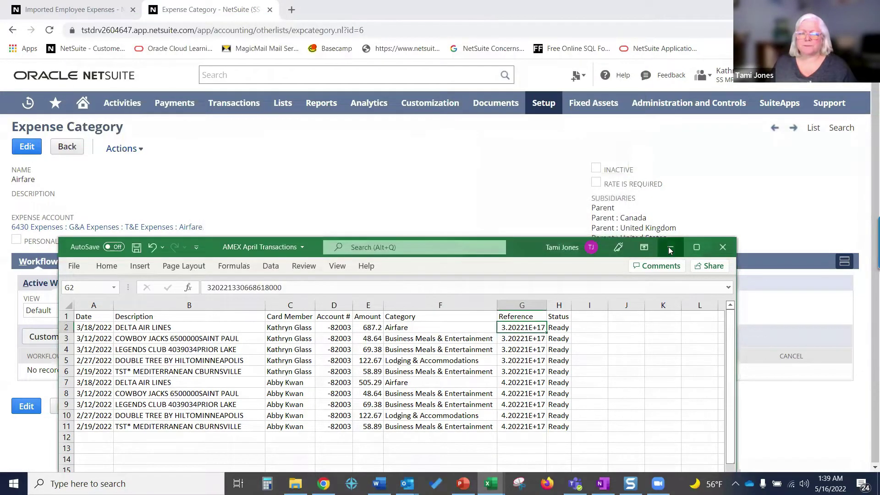
click(671, 250)
mouse_move(547, 104)
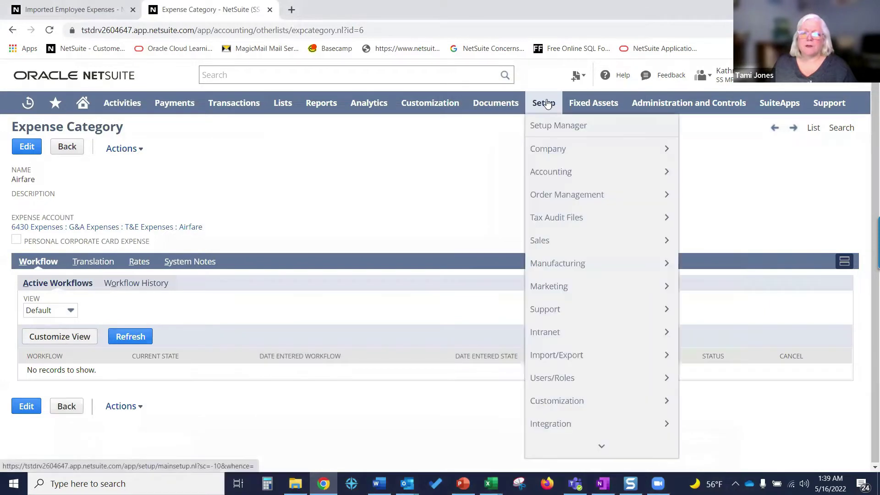
mouse_move(567, 360)
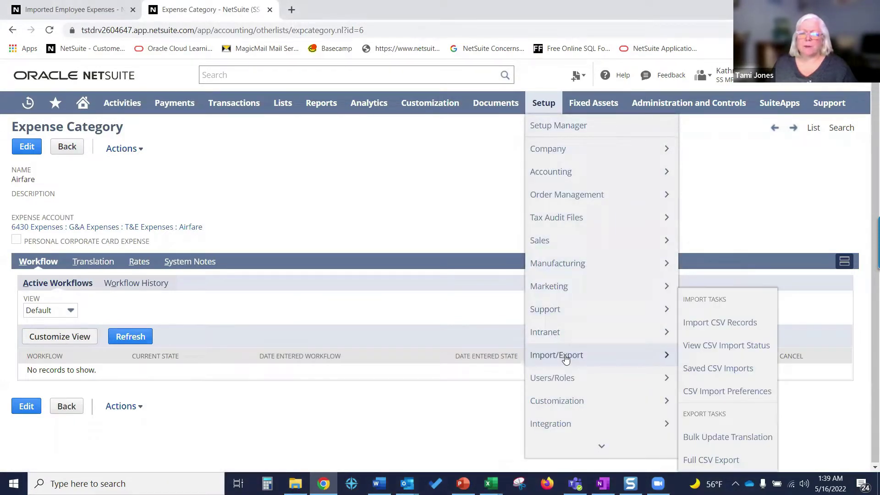
click(736, 373)
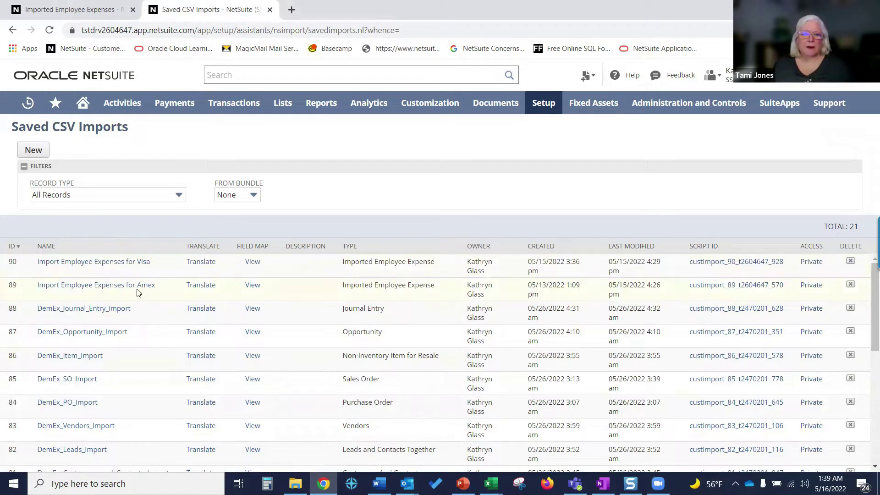
click(122, 289)
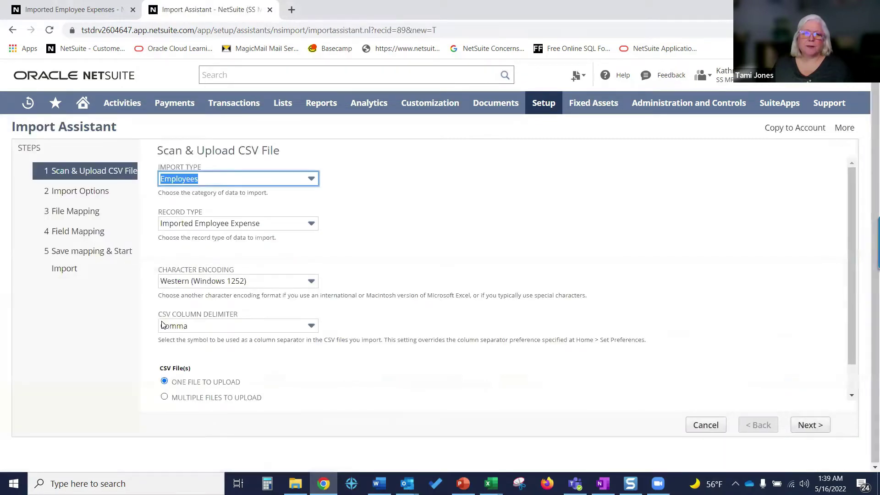
Attach AMEX April Transactions.csv to the Amex import and continue to Import Options.
click(423, 215)
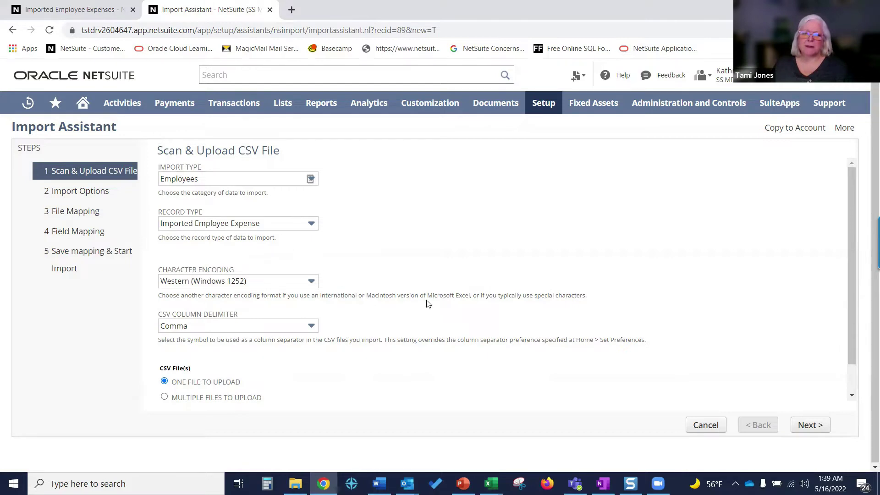
scroll(428, 303, down, 1)
click(178, 384)
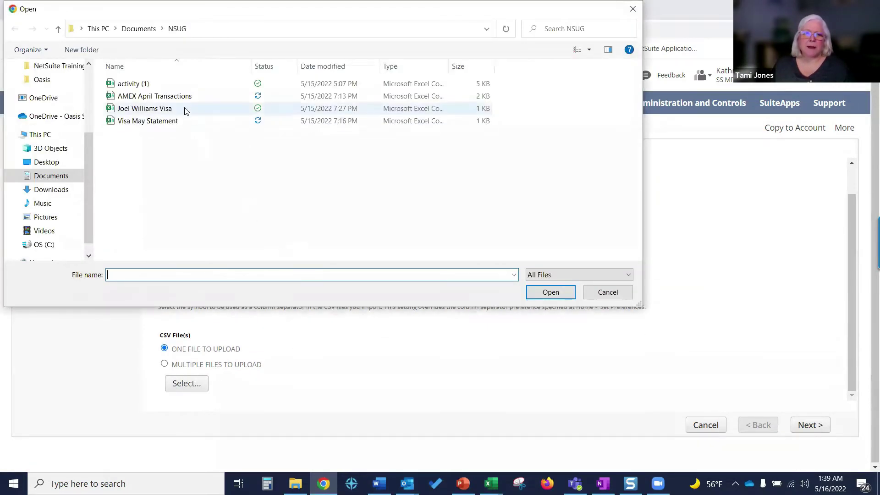
click(178, 97)
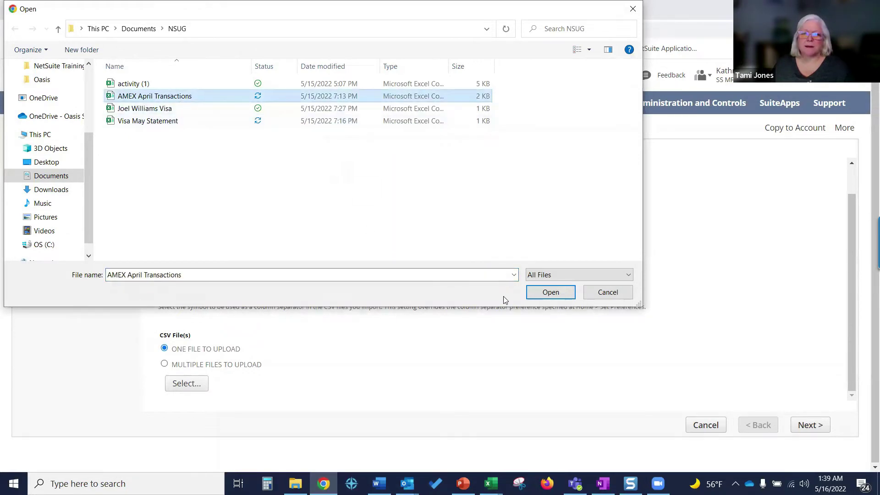
click(551, 293)
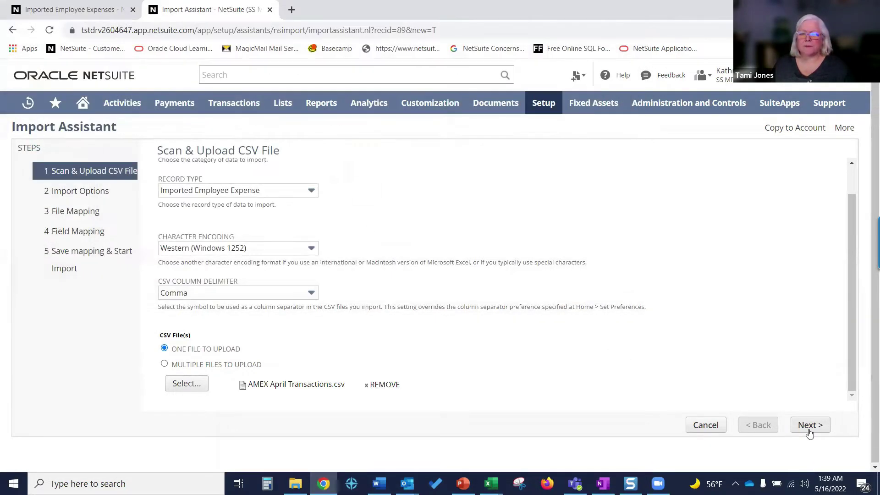
click(808, 426)
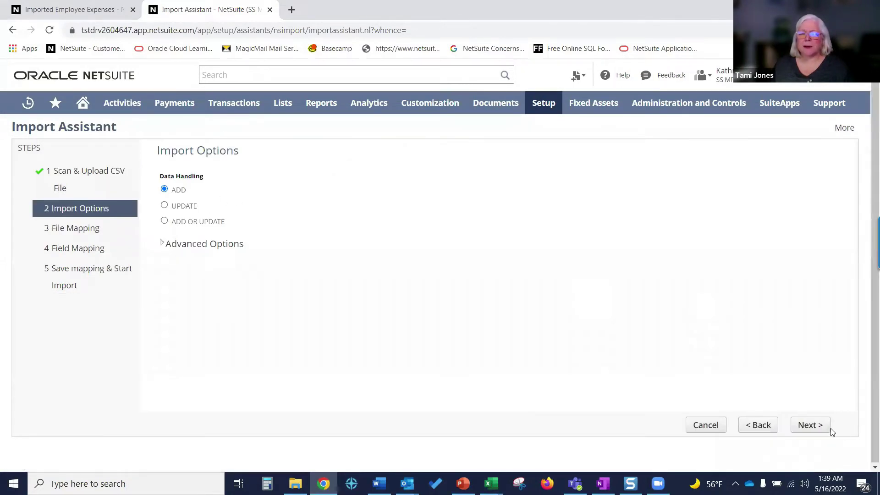
Check the AMEX field mappings, such as Category→Expense Category and Card Member→Employee.
click(813, 429)
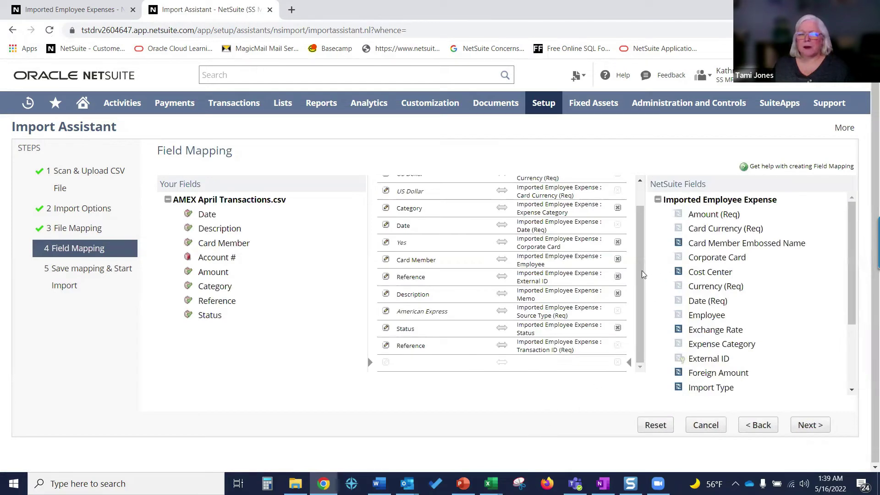
drag(641, 270, 644, 247)
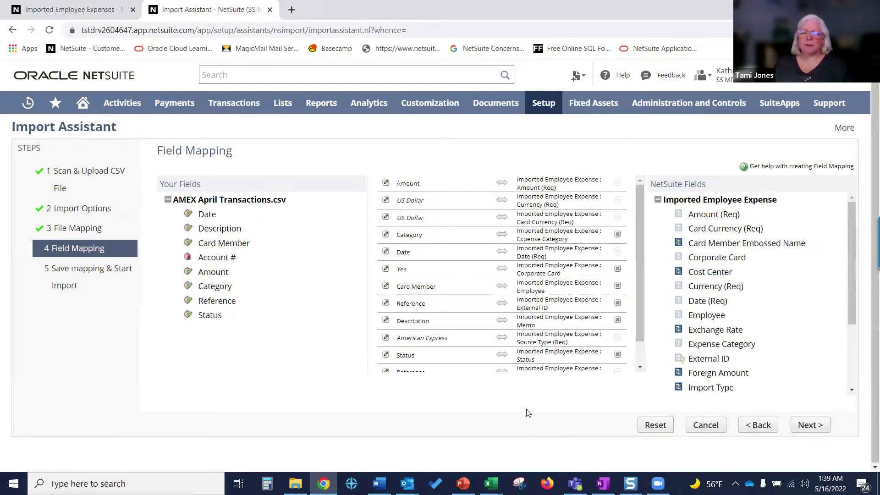
mouse_move(641, 303)
mouse_down()
mouse_move(640, 314)
mouse_move(642, 306)
mouse_up()
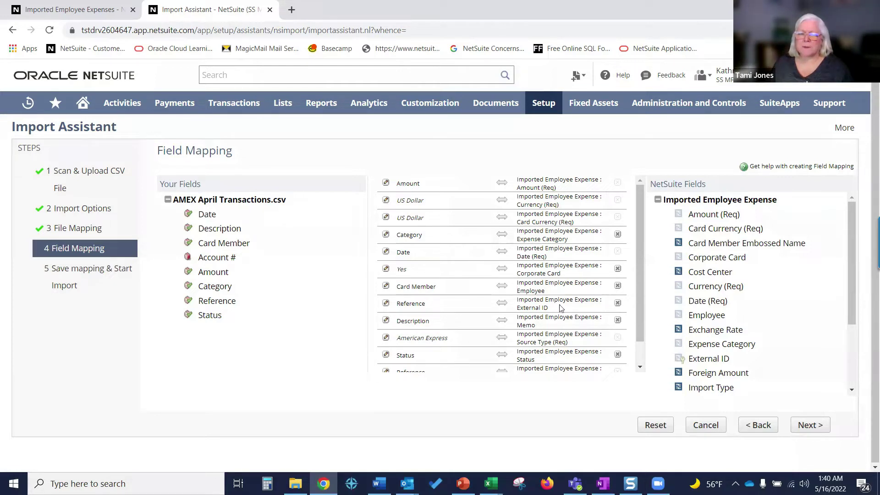
drag(641, 290, 640, 318)
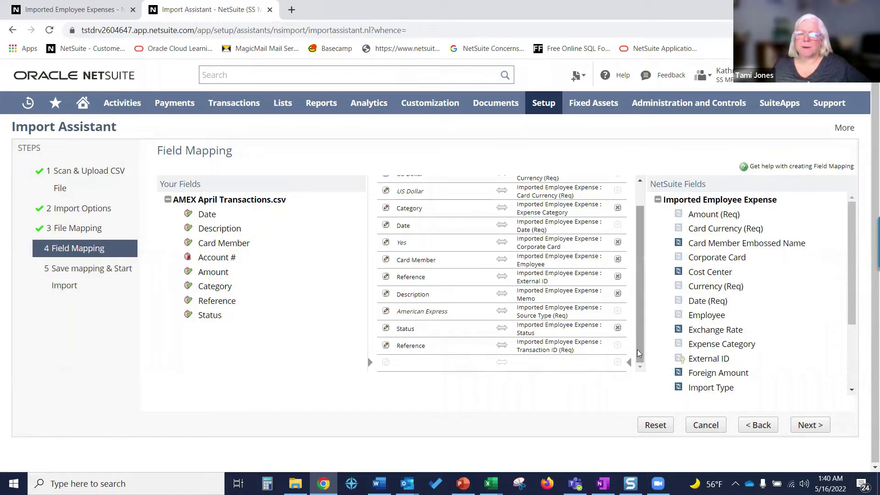
Run the AMEX import without saving and refresh Job Status to see 10 of 10 records imported.
click(809, 431)
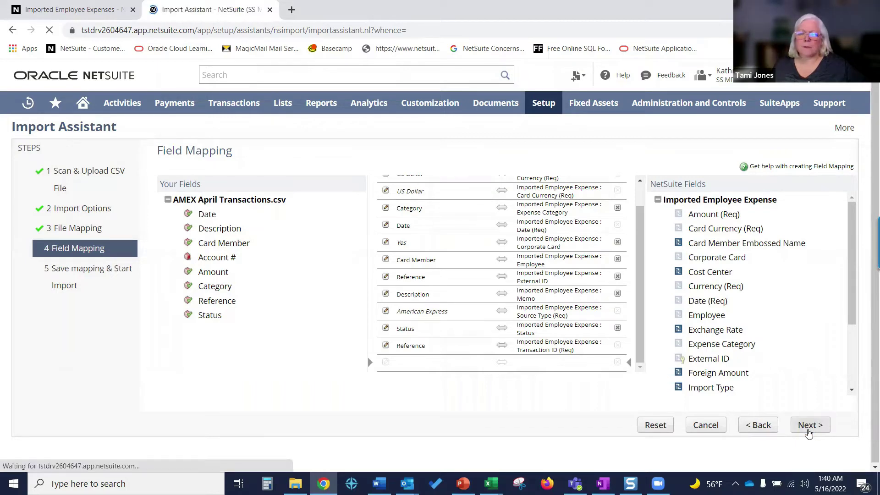
mouse_move(818, 430)
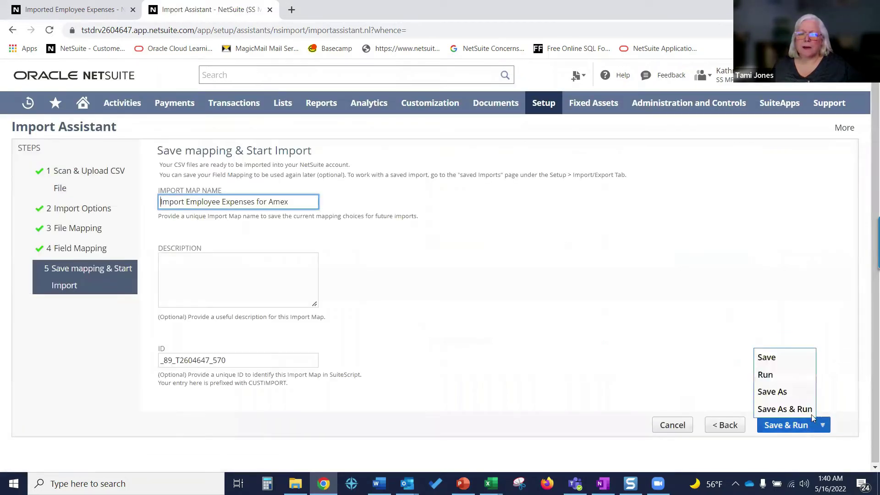
click(768, 382)
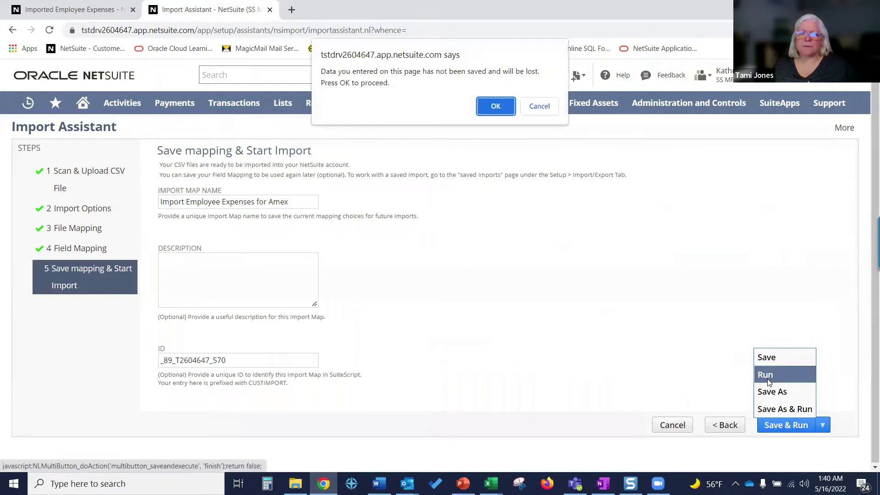
click(499, 106)
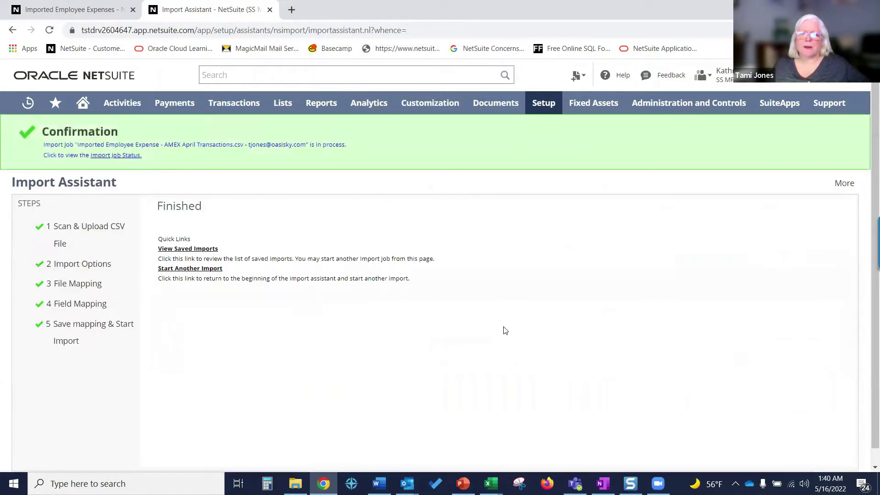
click(127, 156)
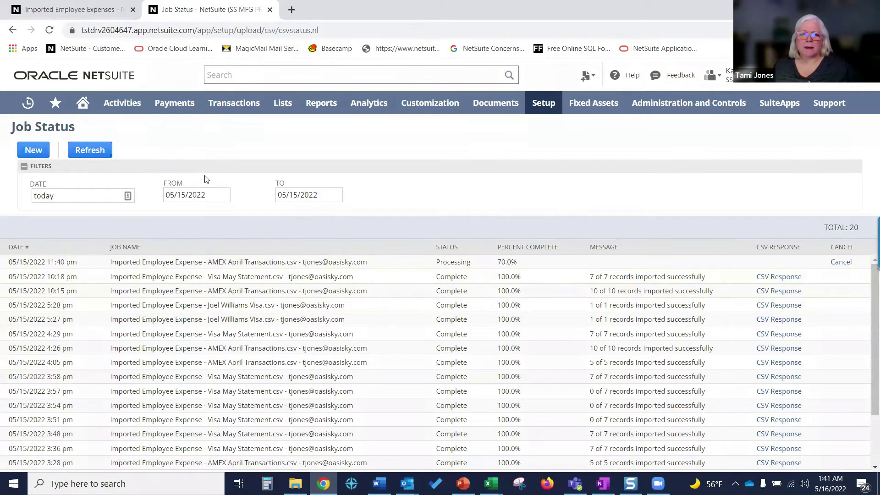
click(110, 153)
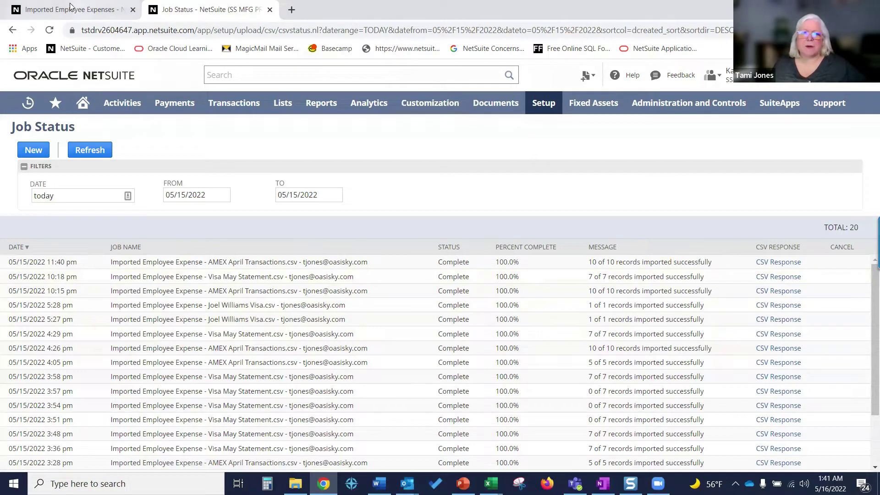
Set the Imported Employee Expenses Employee filter to - All -.
click(55, 12)
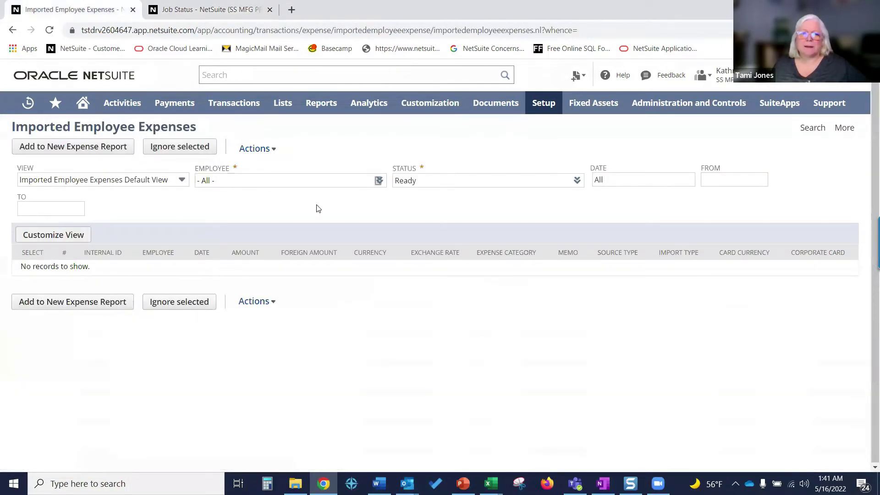
click(378, 181)
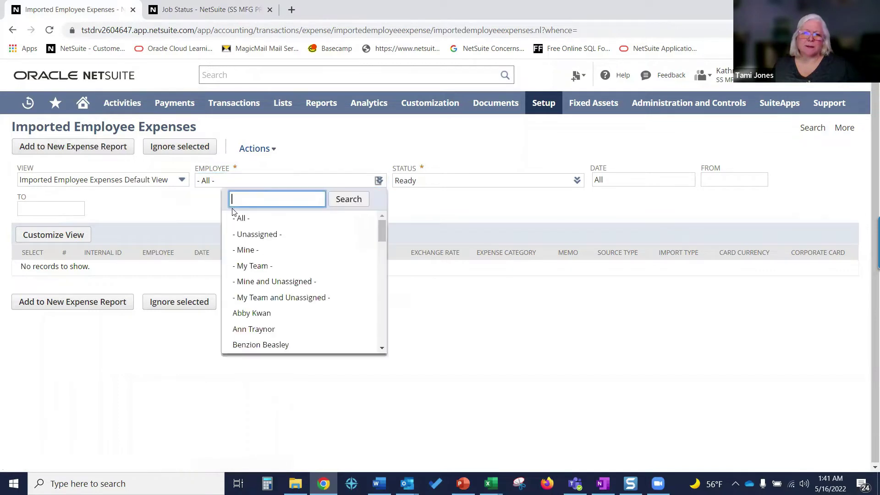
click(275, 218)
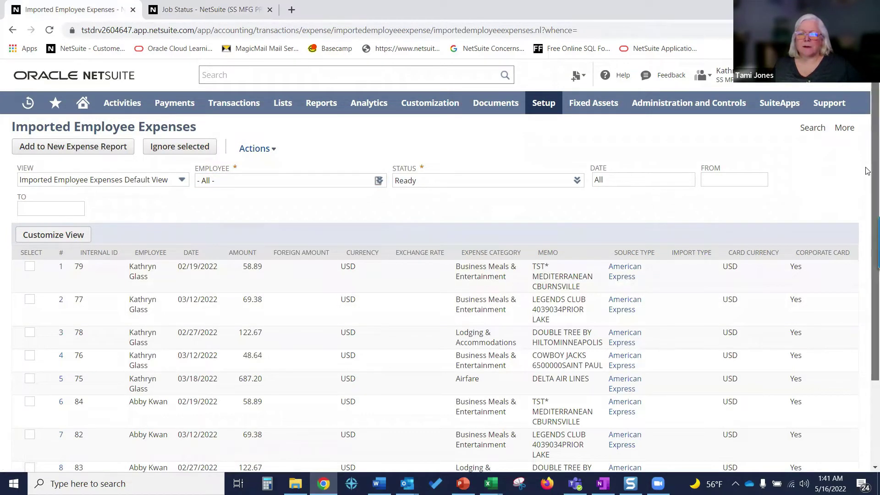
Review the 10 Ready American Express charges listed for two employees.
drag(867, 176, 868, 236)
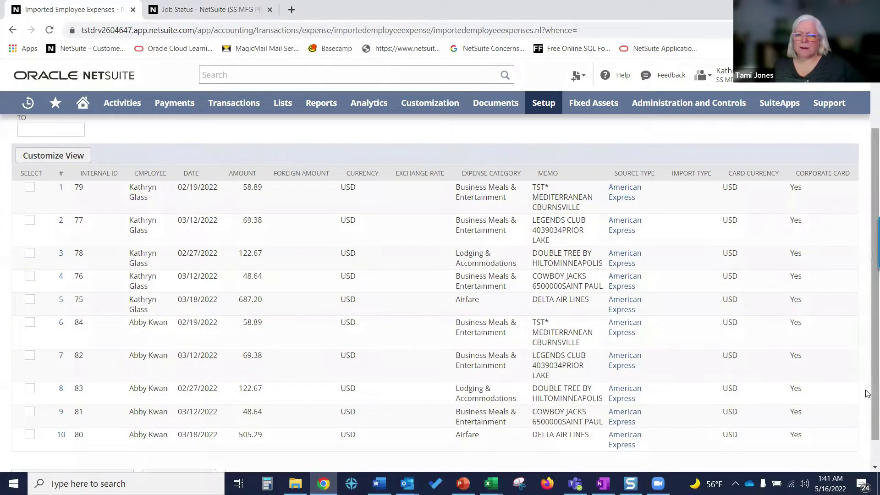
scroll(504, 454, down, 1)
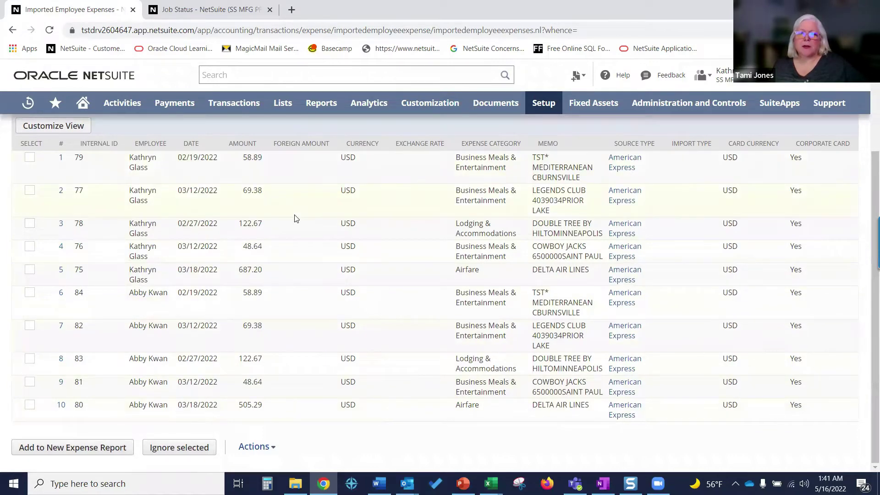
scroll(295, 219, up, 3)
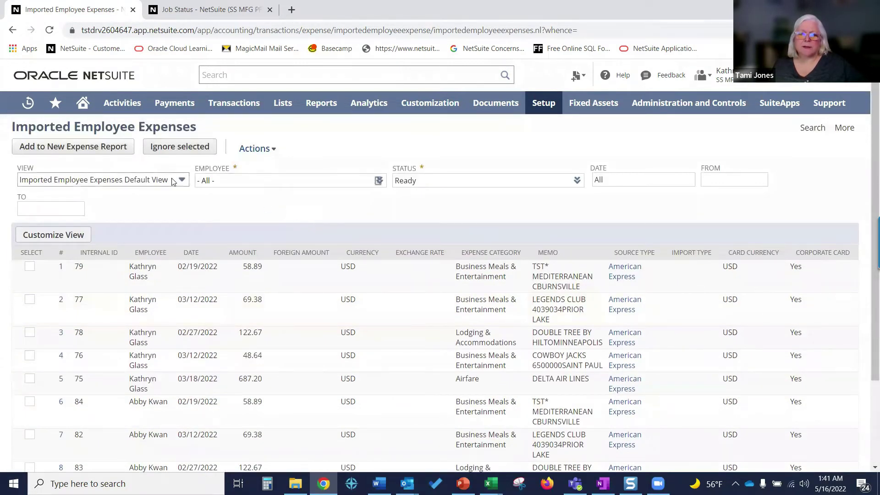
mouse_move(237, 147)
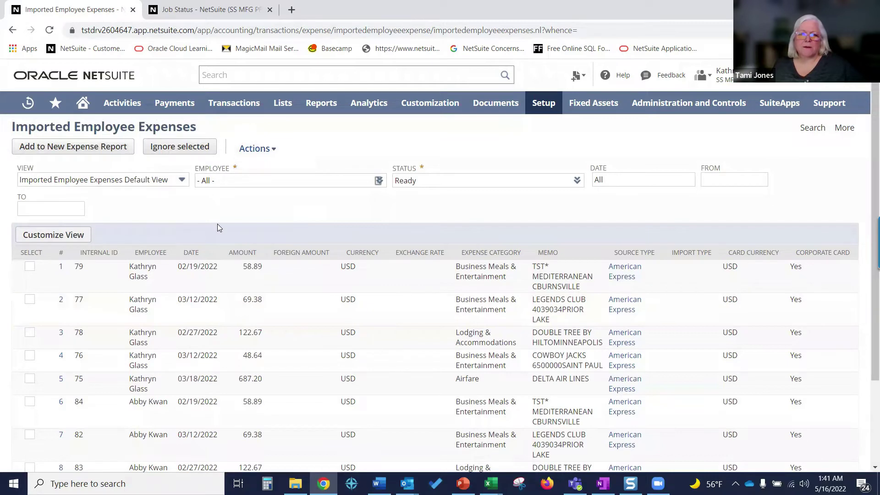
scroll(268, 219, down, 3)
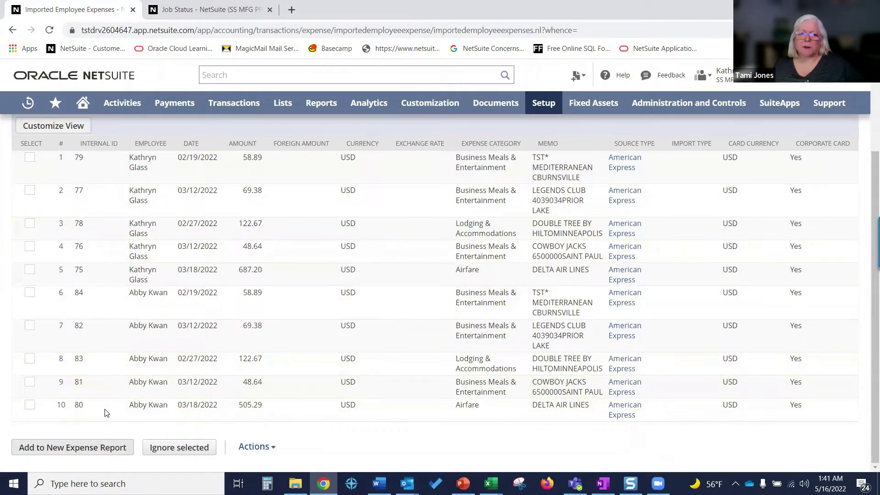
scroll(284, 330, up, 3)
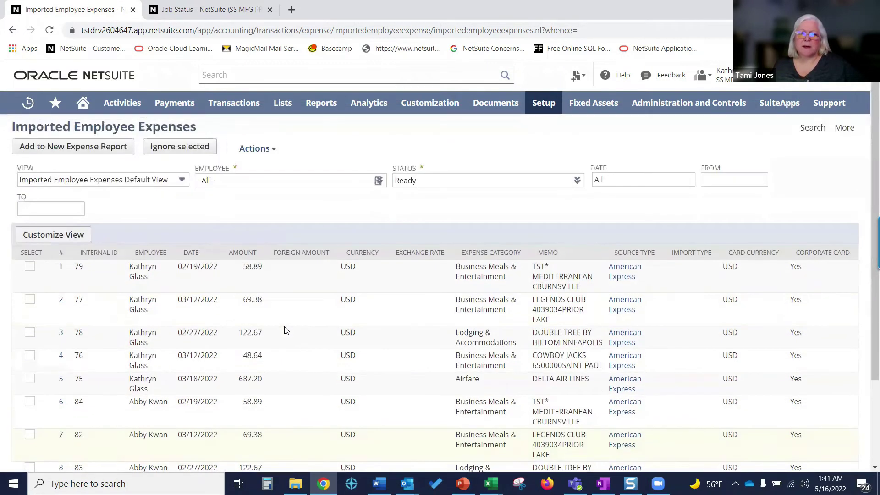
mouse_move(215, 110)
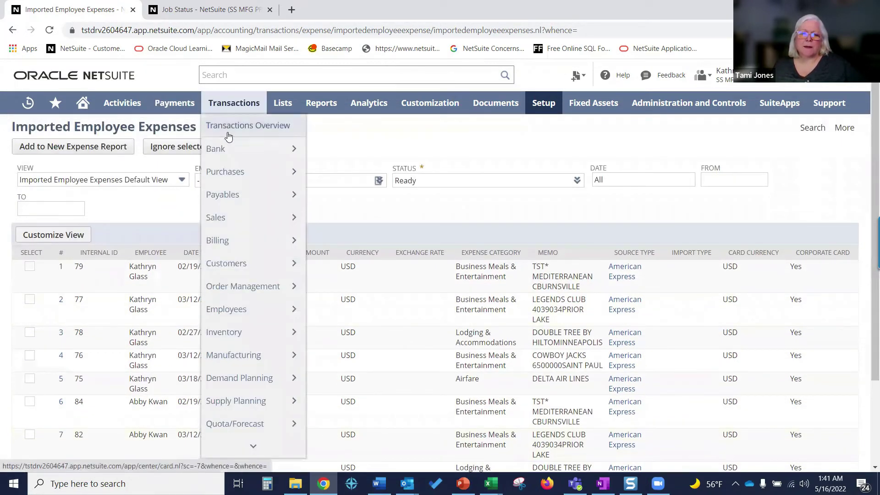
mouse_move(235, 309)
mouse_move(362, 311)
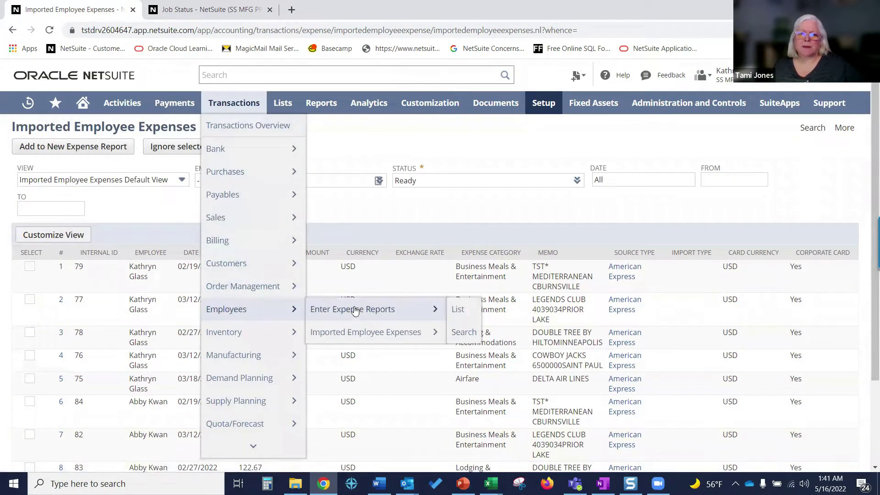
Start a blank new expense report and assign the suggested employee to it.
click(362, 310)
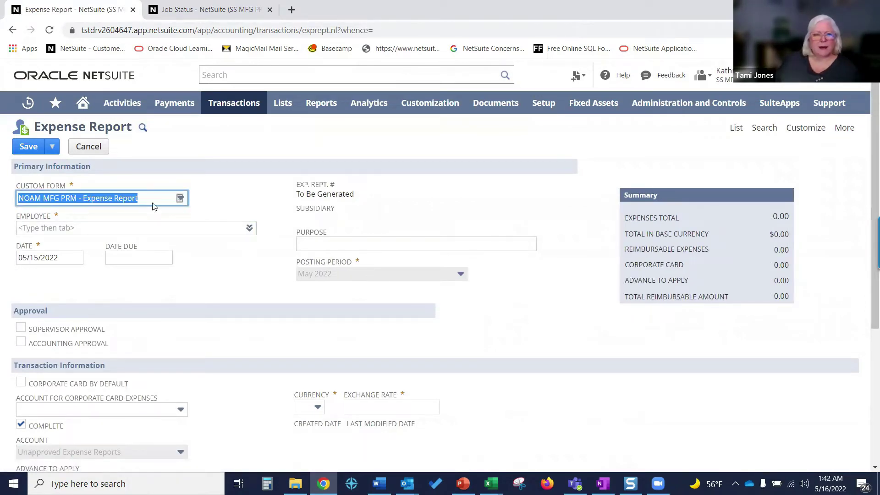
click(93, 233)
text(kath)
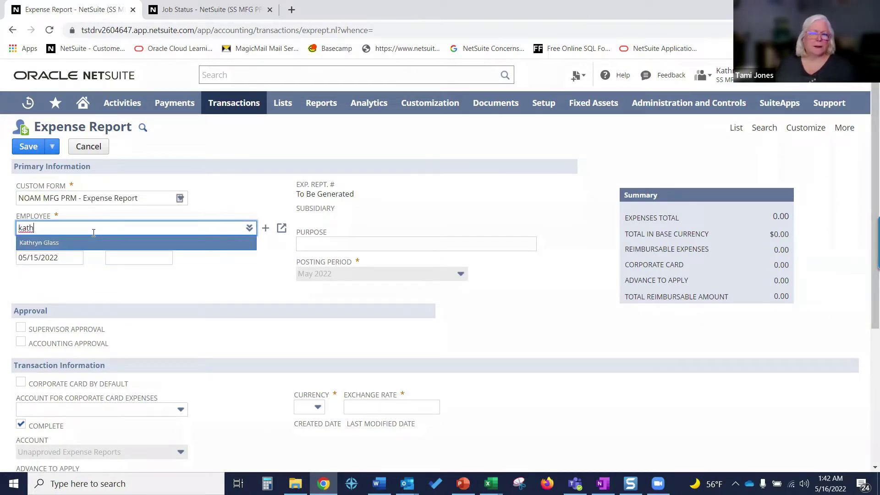
click(96, 244)
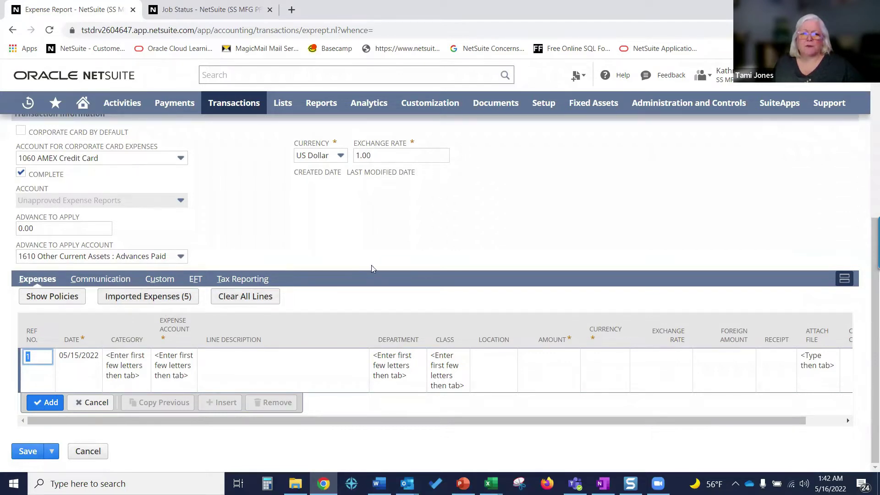
Go to Setup > Import/Export > Saved CSV Imports.
scroll(388, 331, up, 5)
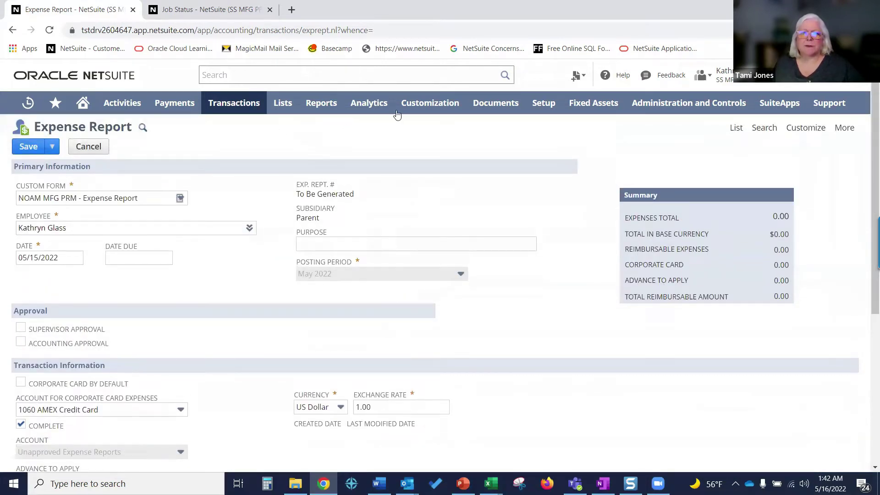
mouse_move(544, 105)
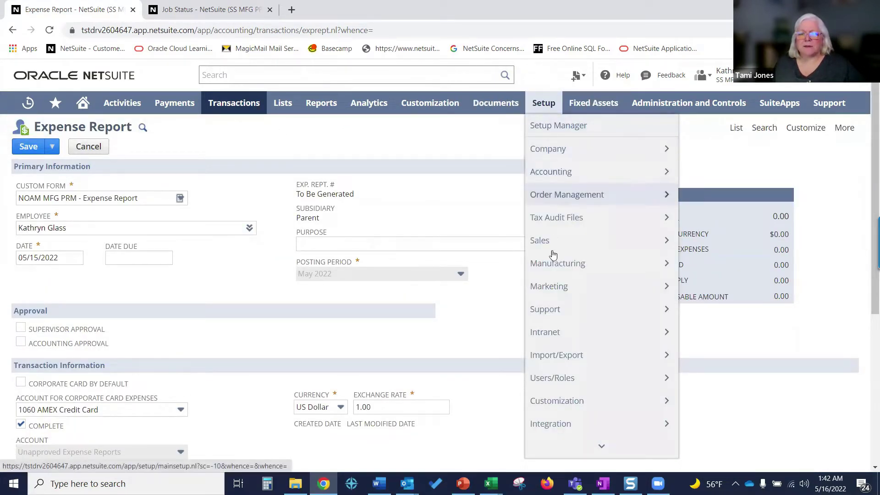
mouse_move(594, 359)
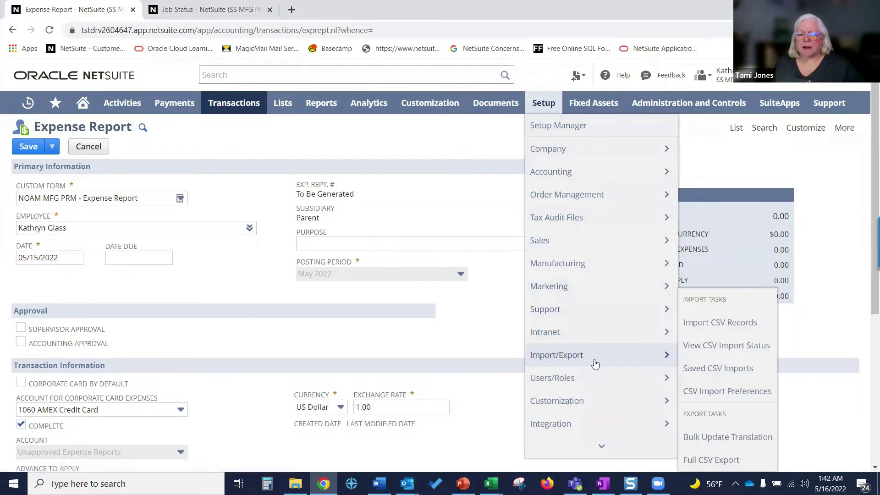
click(728, 375)
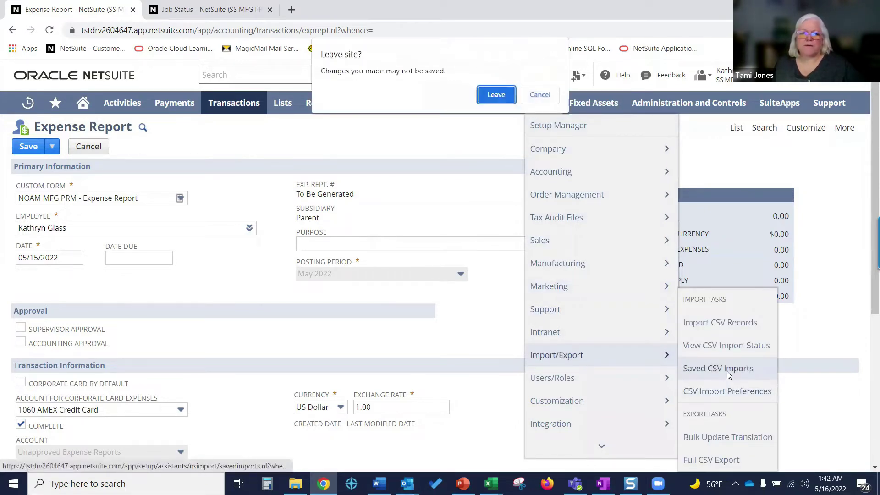
Leave the unsaved report and open the 'Import Employee Expenses for Visa' saved import.
click(496, 95)
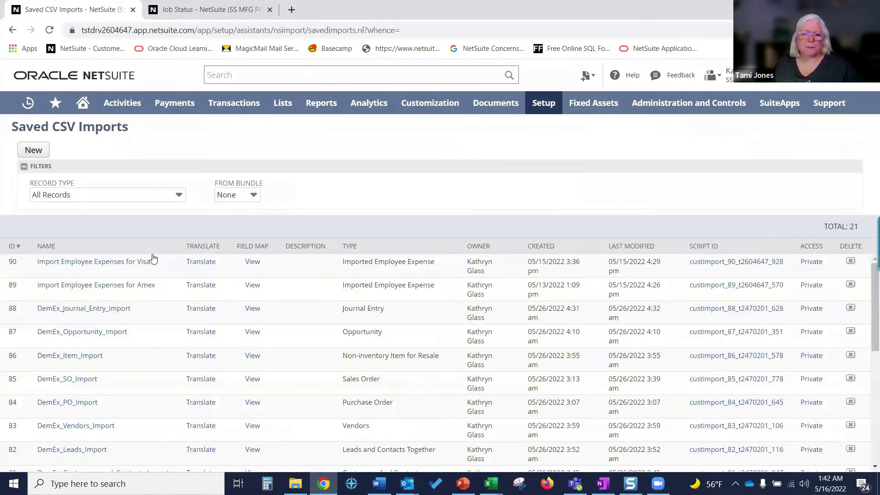
click(133, 266)
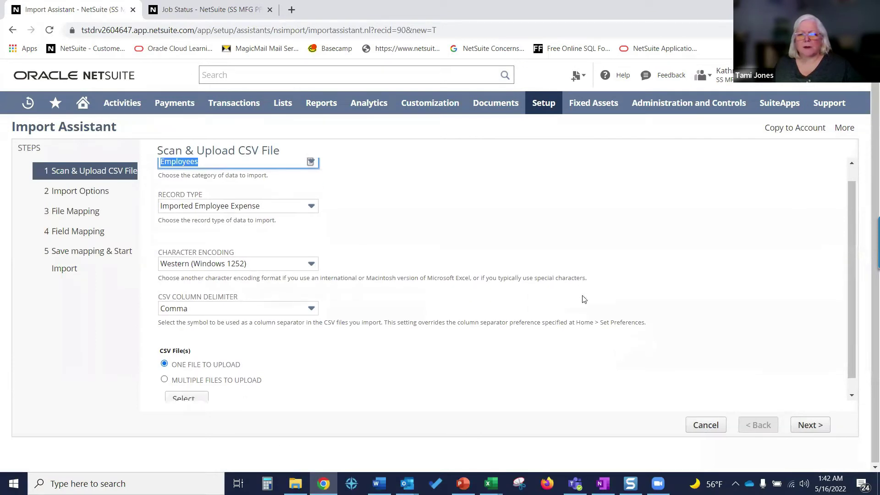
scroll(263, 363, down, 1)
Attach Visa May Statement.csv and continue past the import options, adding new records.
click(205, 389)
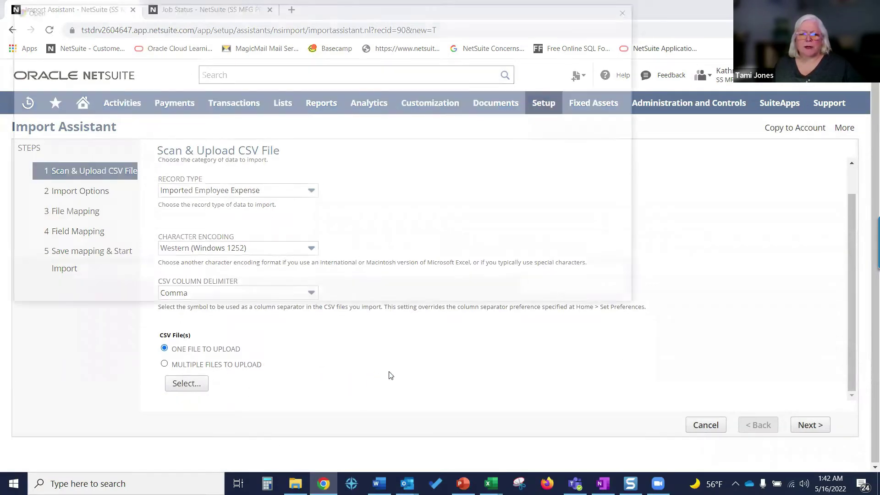
click(165, 120)
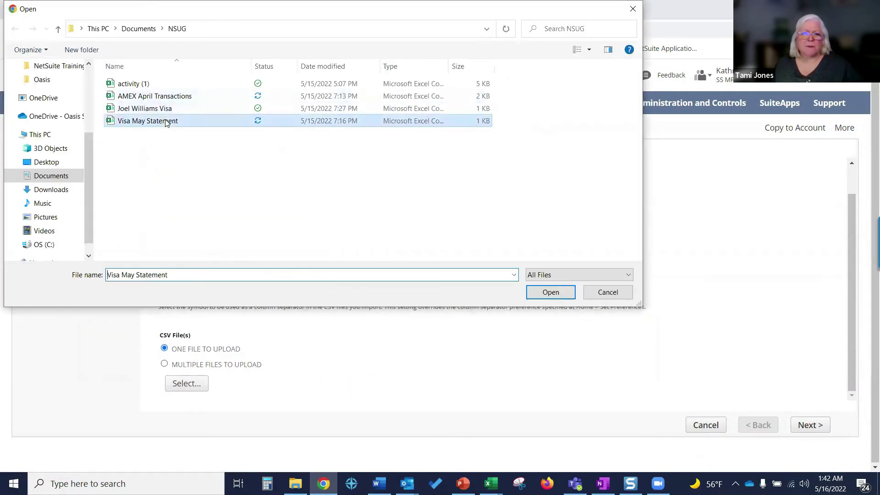
click(558, 297)
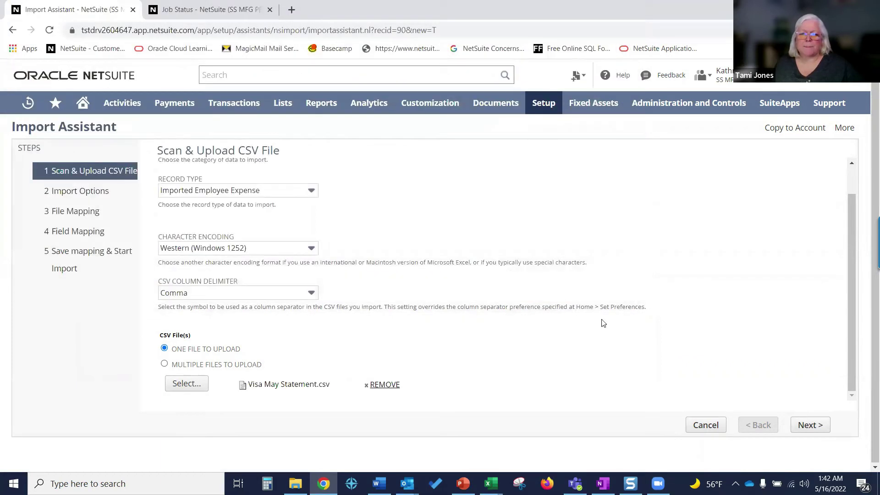
click(816, 426)
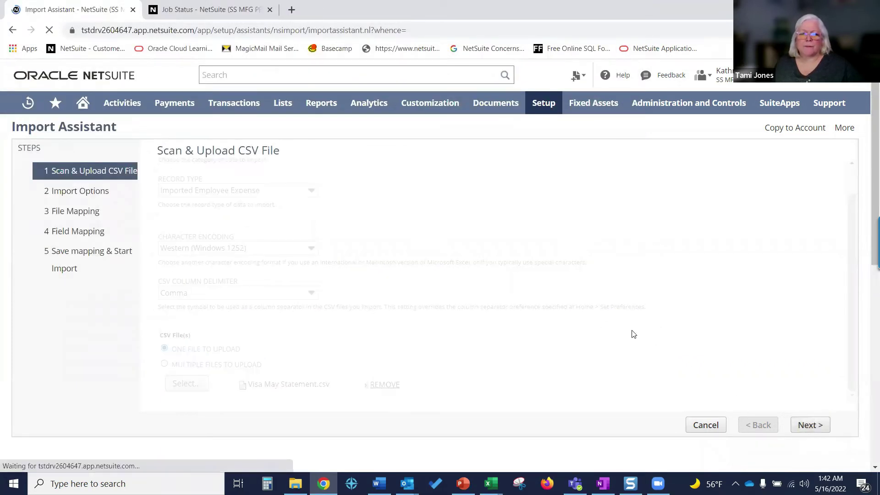
click(809, 425)
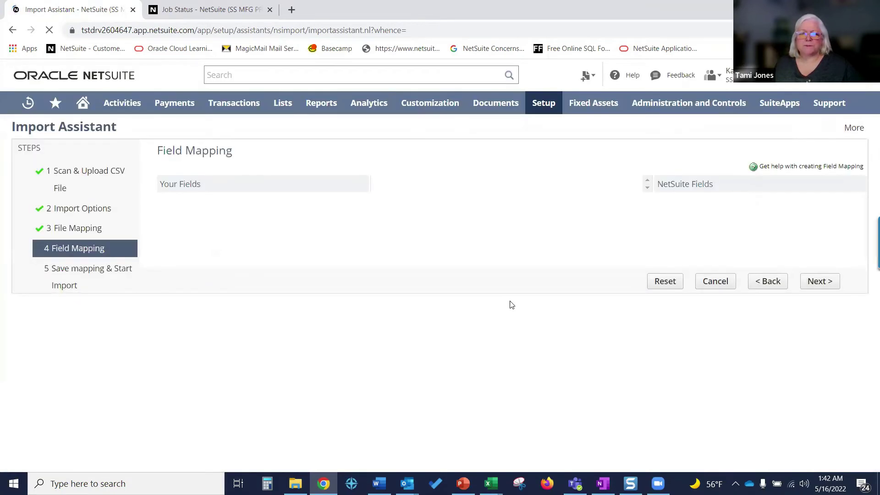
Accept the saved field mapping, then Save & Run the import, overwriting the saved import.
drag(637, 290, 642, 264)
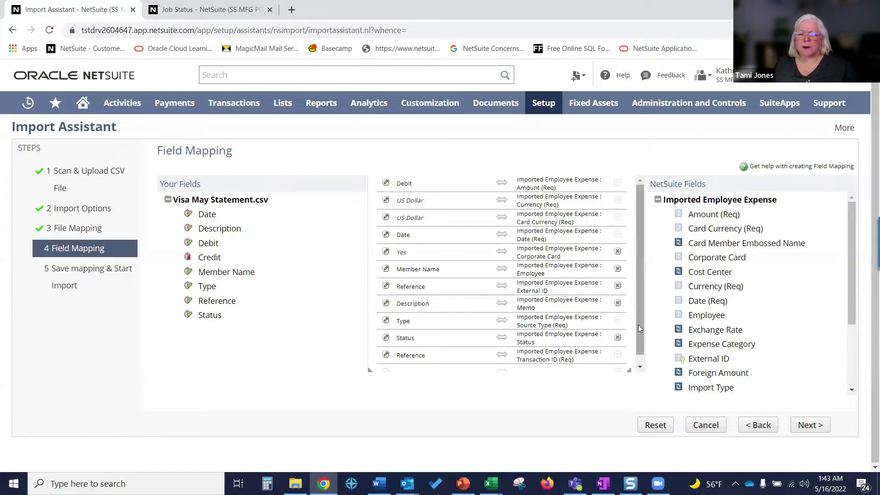
scroll(638, 325, down, 1)
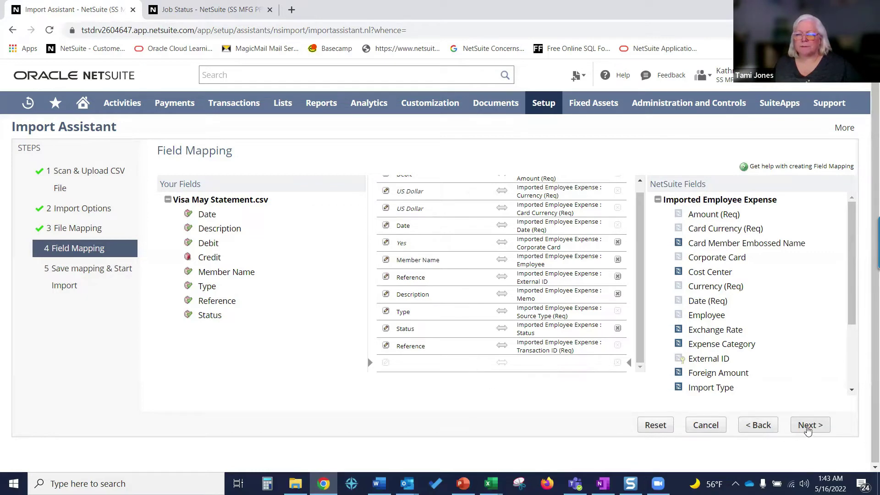
click(809, 426)
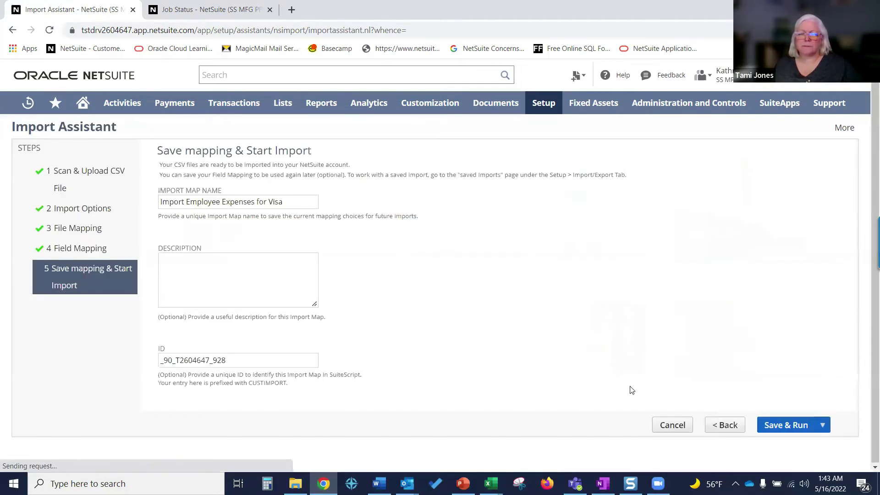
click(800, 427)
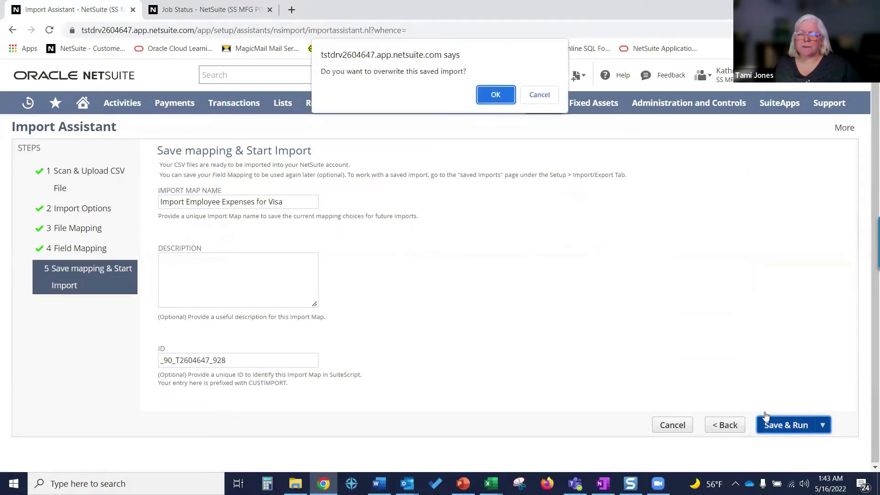
click(499, 97)
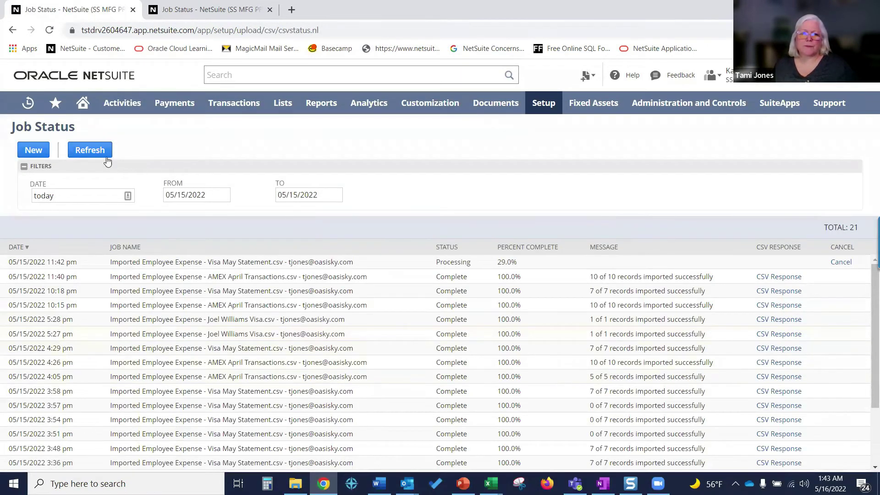
Refresh the job status to confirm 7 of 7 records imported, then open Imported Employee Expenses.
click(101, 155)
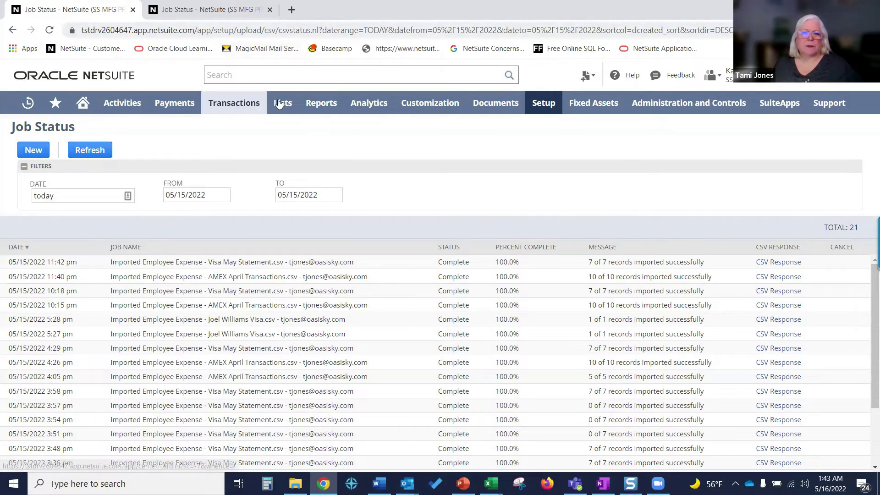
mouse_move(181, 104)
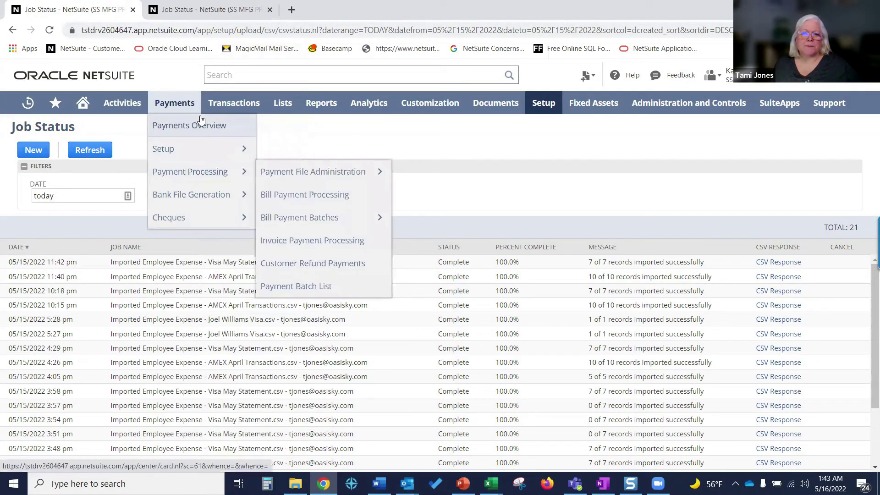
mouse_move(233, 110)
mouse_move(270, 313)
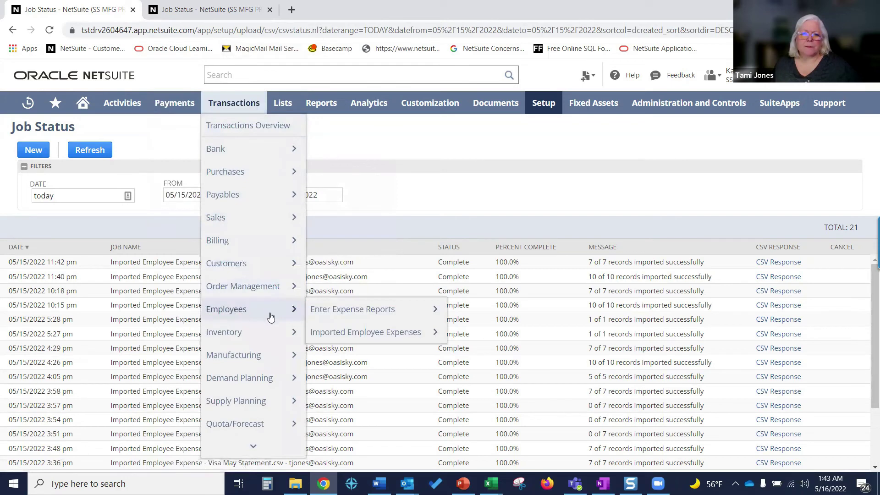
click(363, 333)
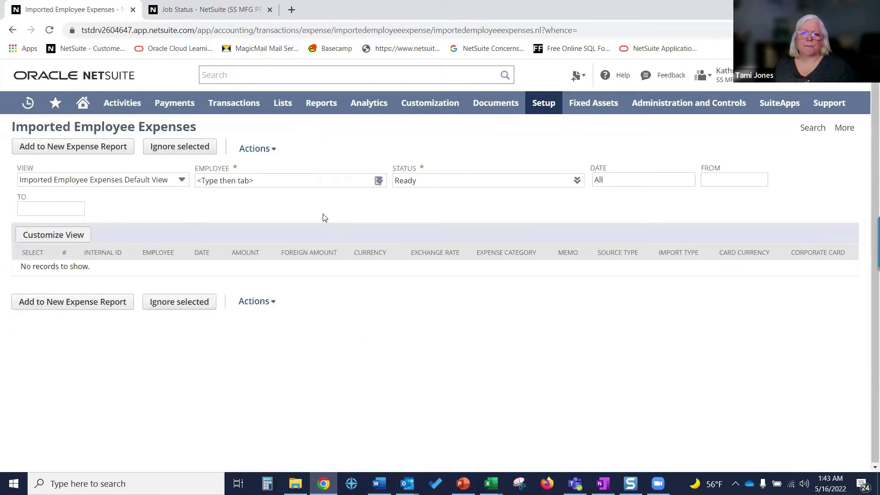
Filter the imported expenses list to Employee '- Mine -'.
mouse_move(379, 183)
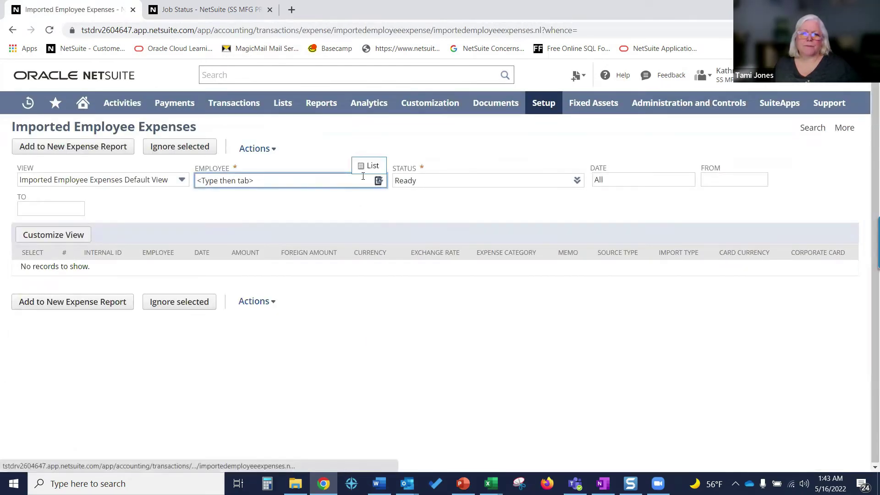
click(369, 170)
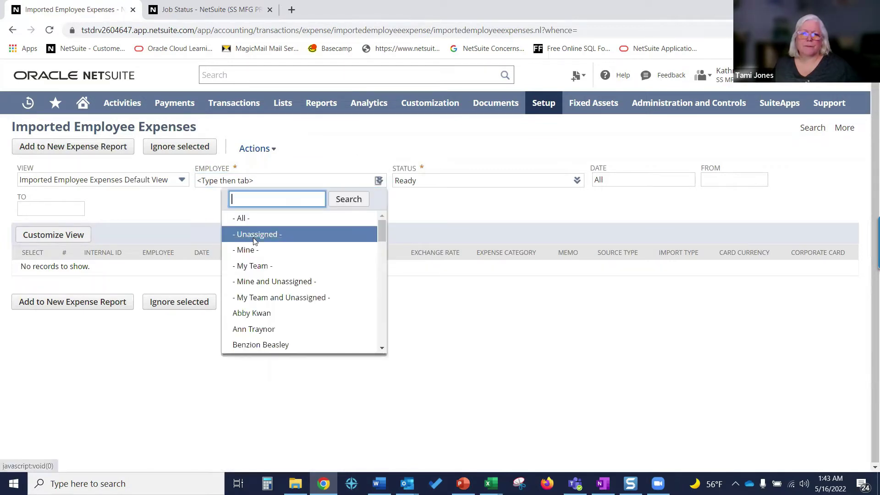
click(252, 250)
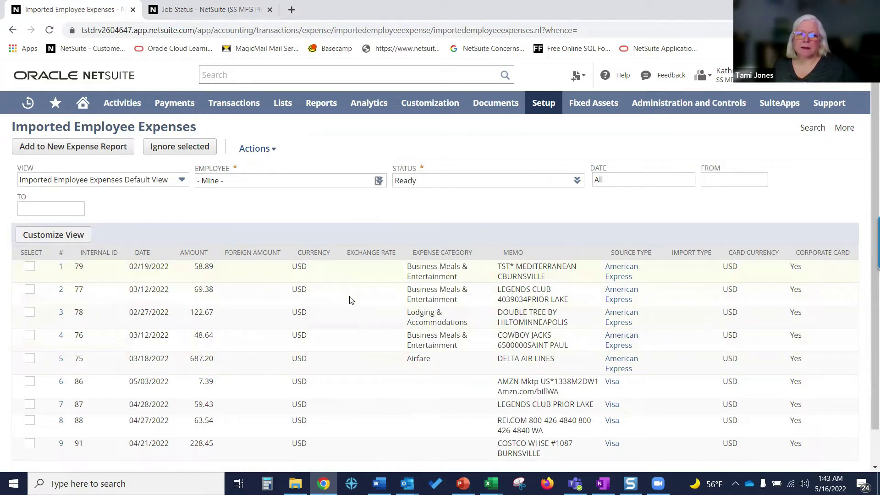
Review the nine Ready card expenses and start a new expense report.
scroll(527, 388, down, 1)
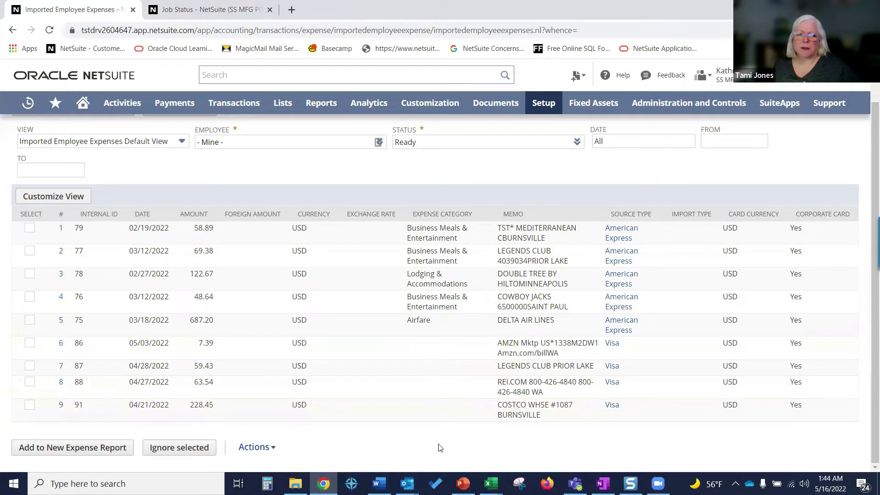
scroll(438, 448, up, 1)
mouse_move(234, 107)
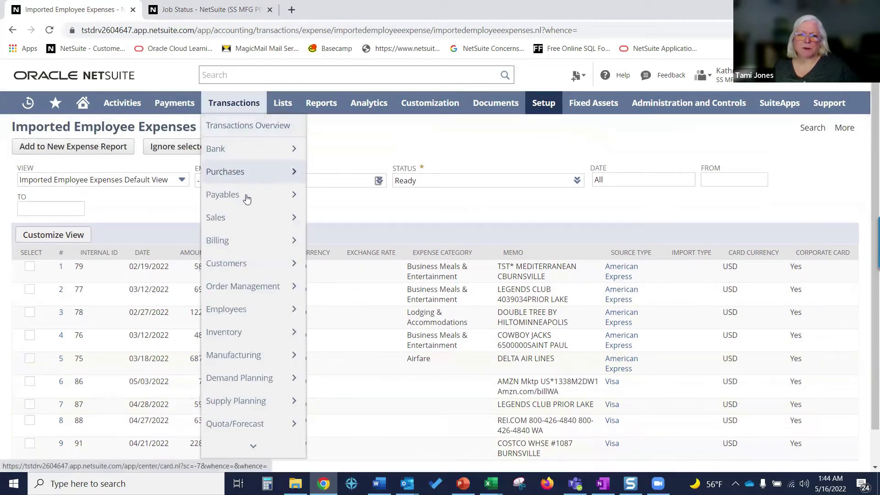
mouse_move(240, 309)
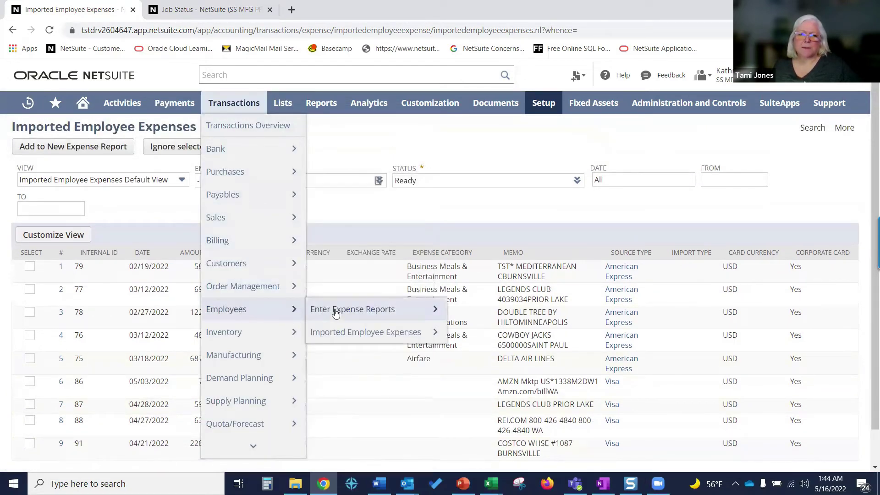
click(336, 312)
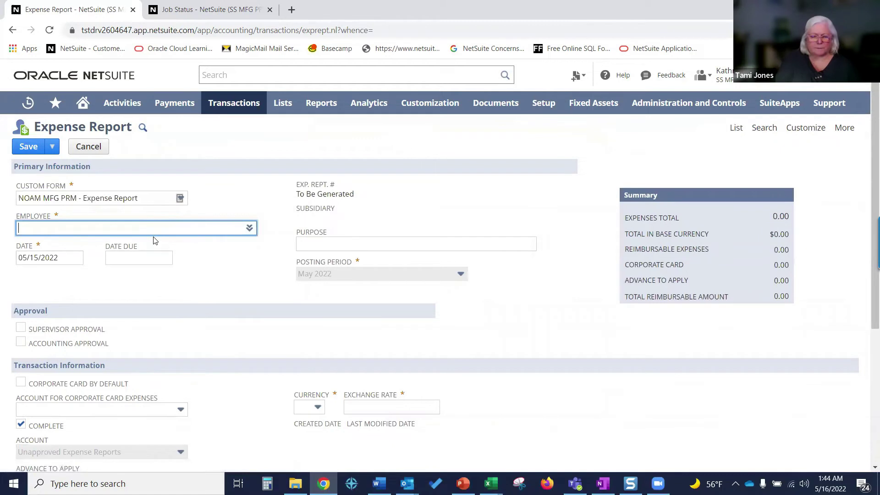
Assign the employee and add all nine Imported Expenses to the expense report.
text(kathry)
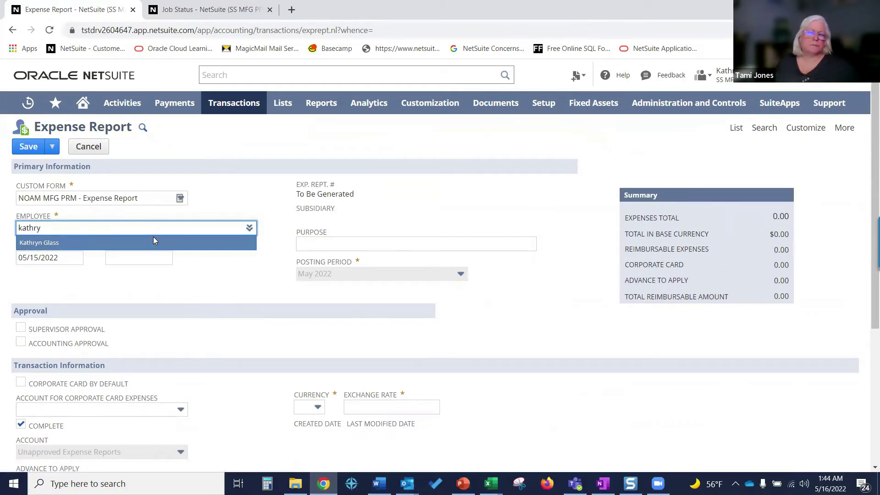
key(Return)
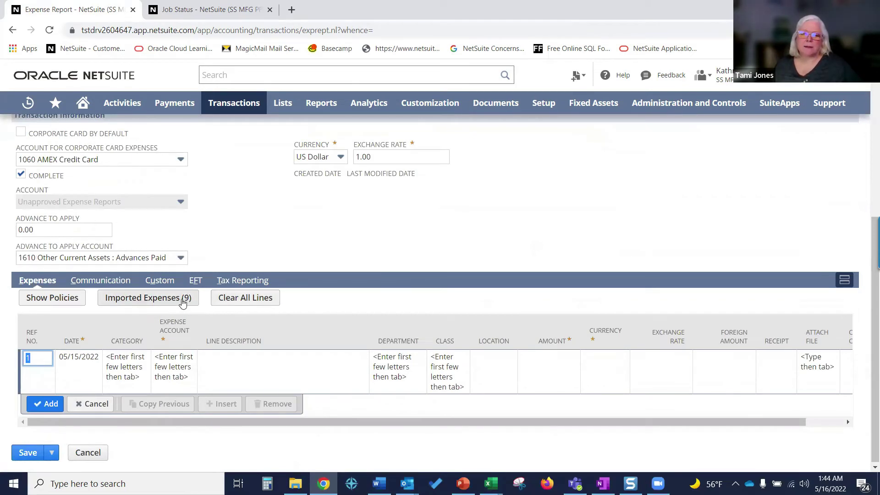
click(183, 303)
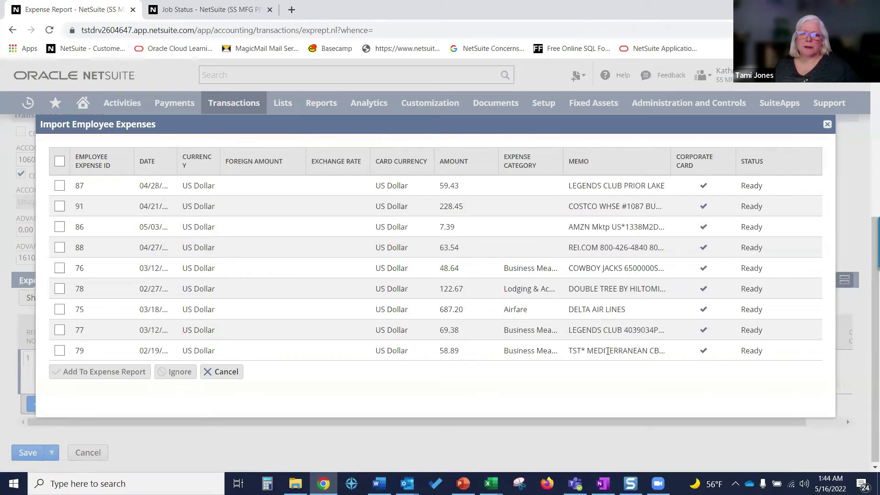
click(62, 164)
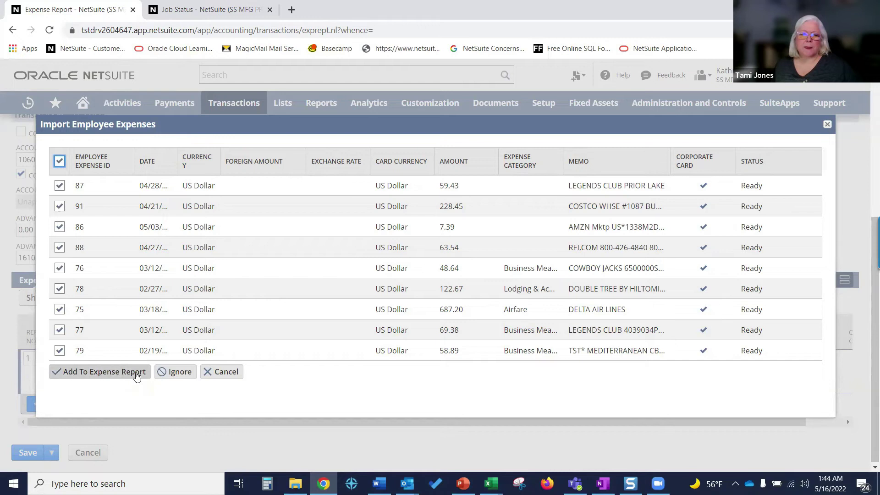
click(133, 373)
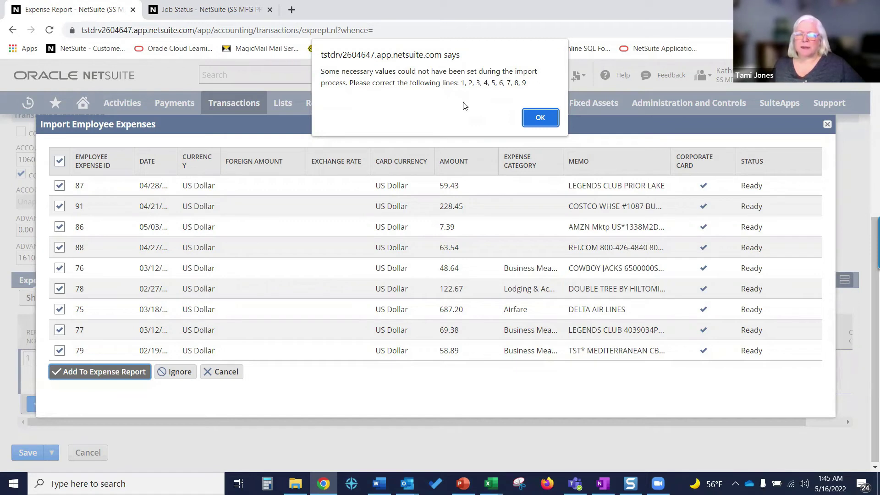
Dismiss the missing-values warning and begin editing expense line 1.
click(540, 118)
scroll(503, 228, up, 4)
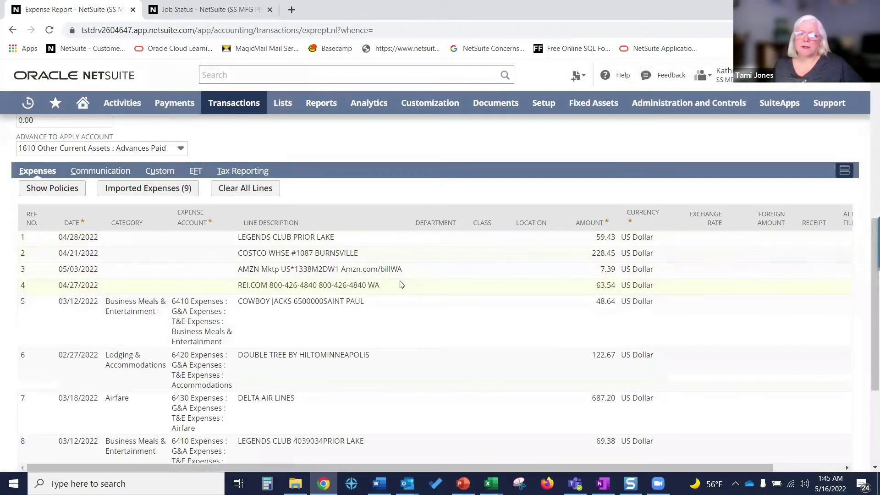
scroll(451, 296, up, 1)
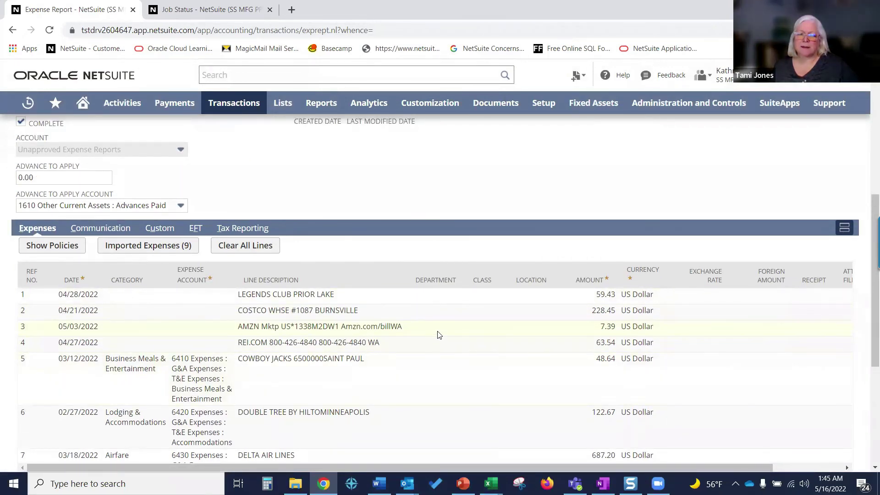
click(135, 300)
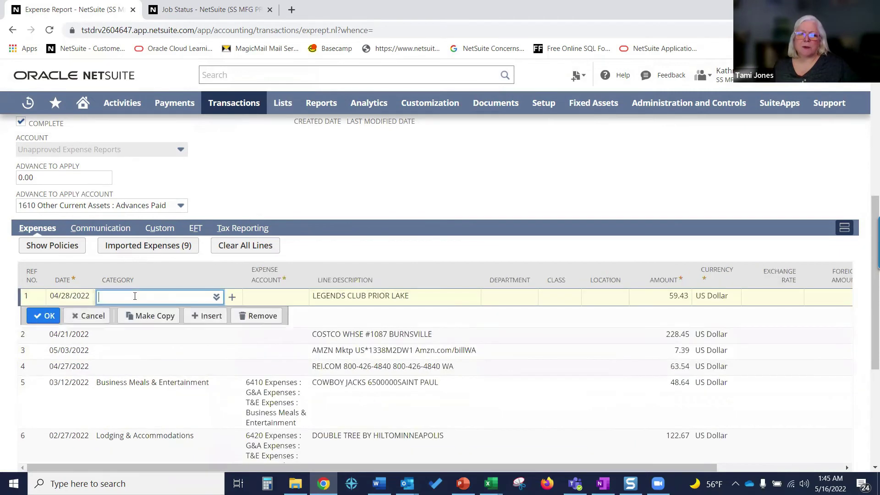
Set line 1 to Business Meals & Entertainment and line 2 to Office Supplies.
click(216, 297)
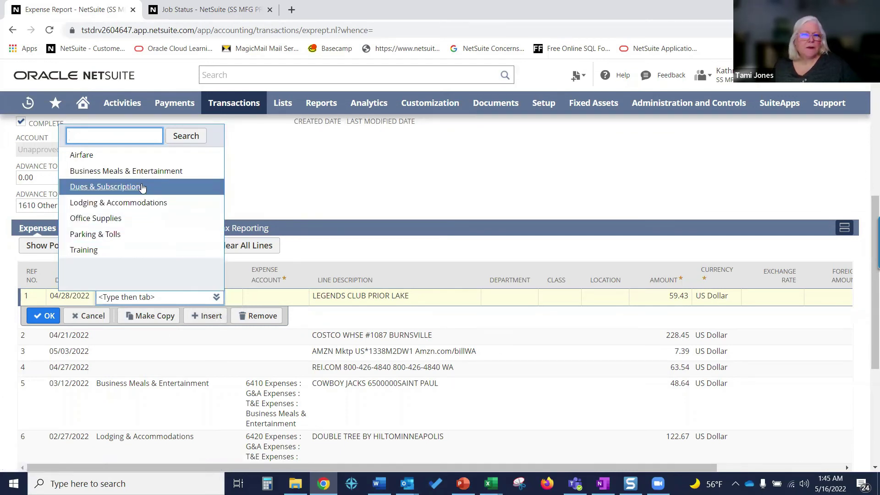
click(138, 171)
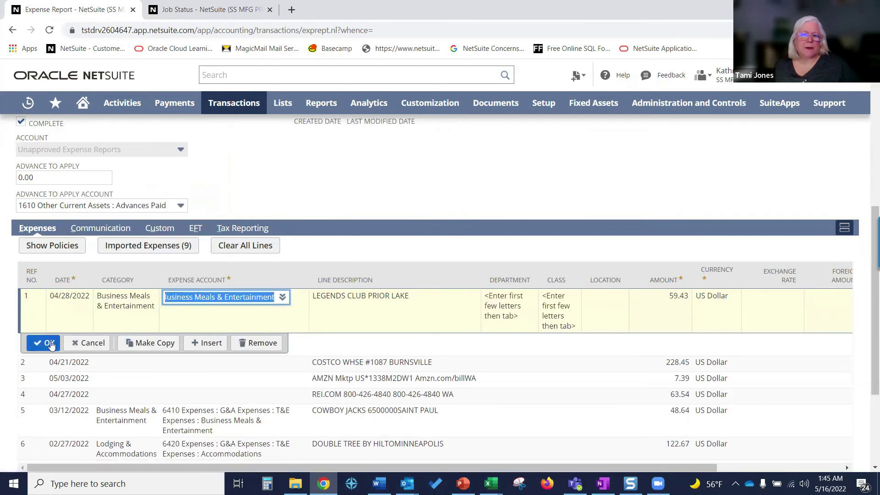
click(48, 343)
scroll(189, 250, up, 5)
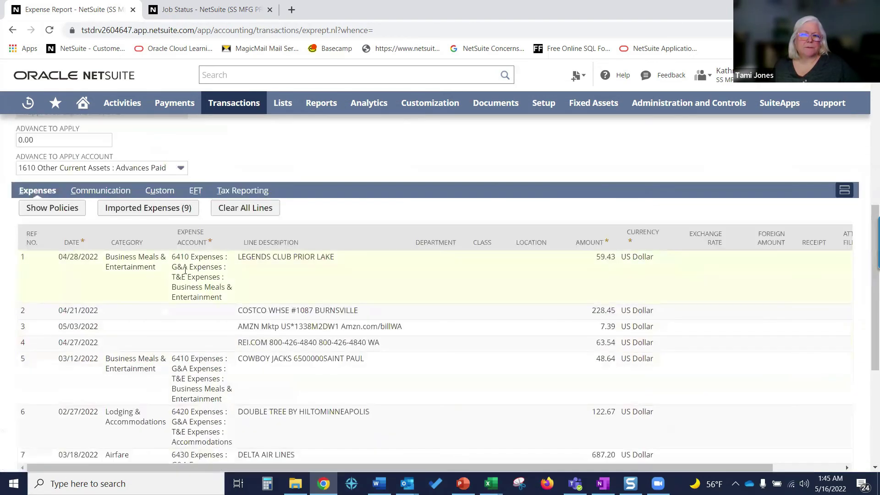
click(156, 316)
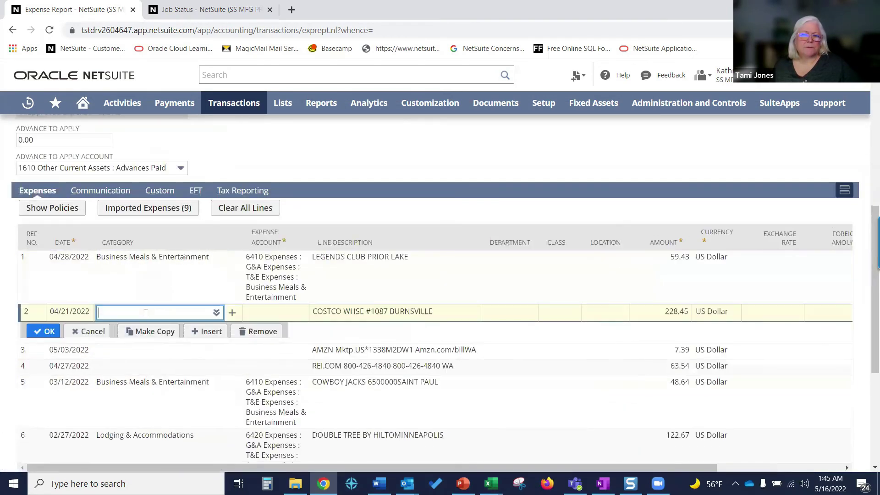
click(217, 313)
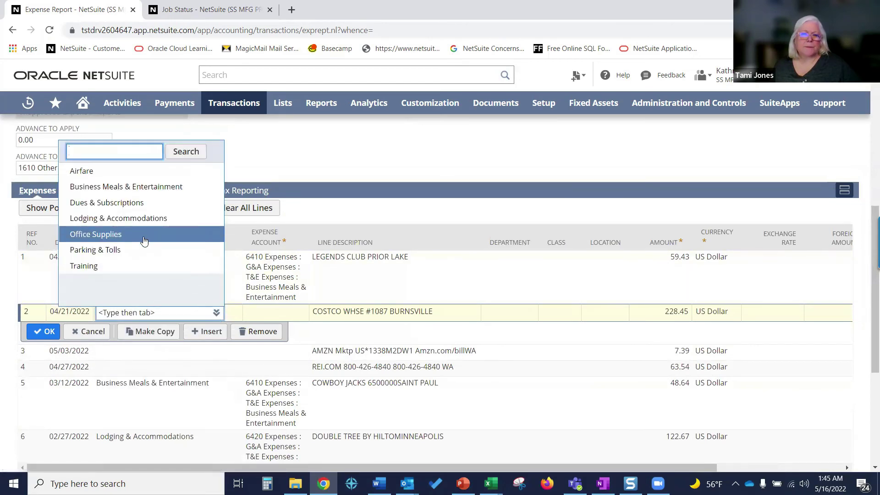
click(135, 233)
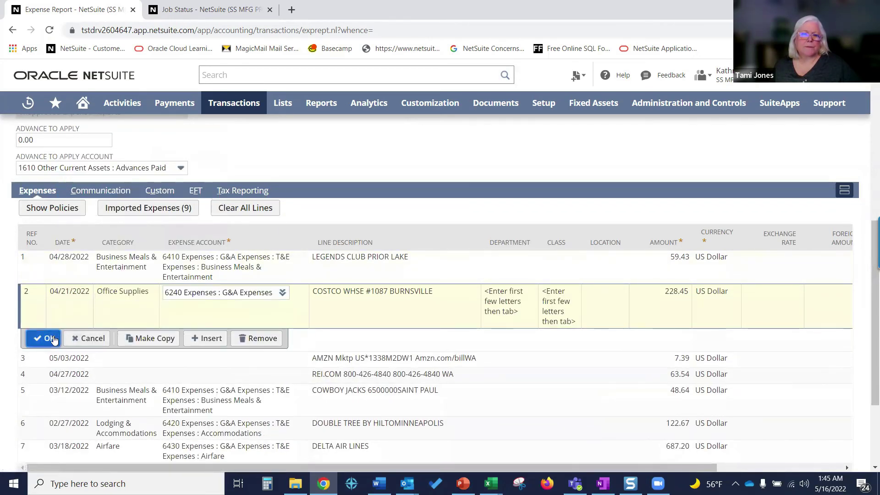
click(49, 339)
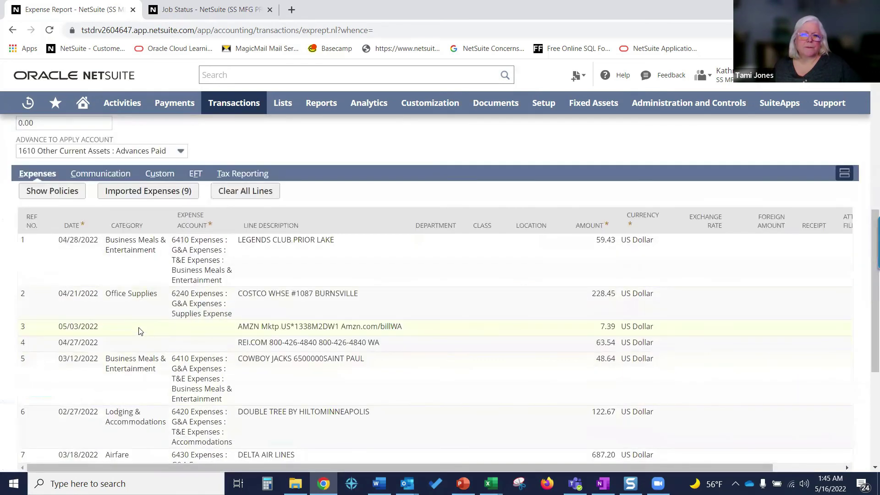
Set line 3 to Office Supplies and line 4 to Business Meals & Entertainment.
click(140, 331)
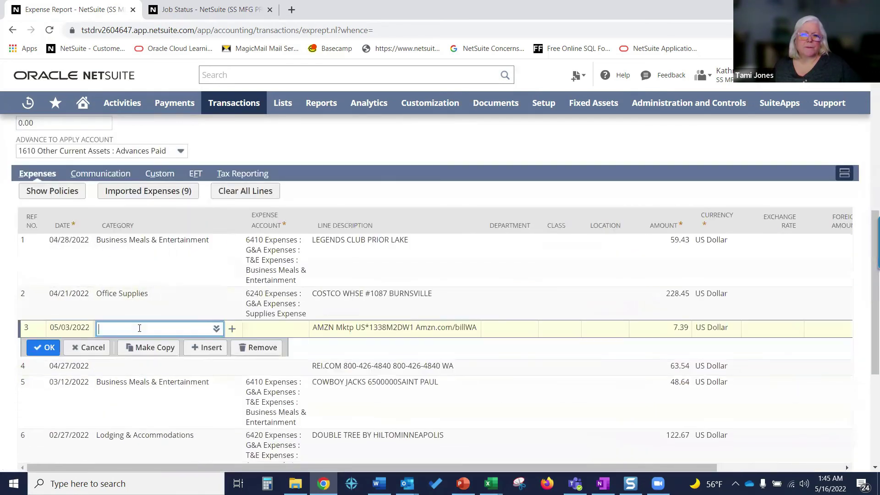
click(215, 329)
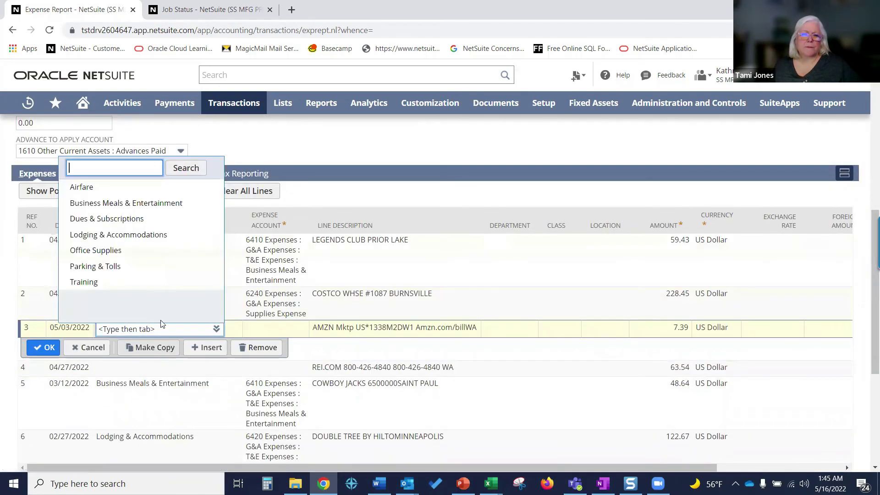
click(118, 252)
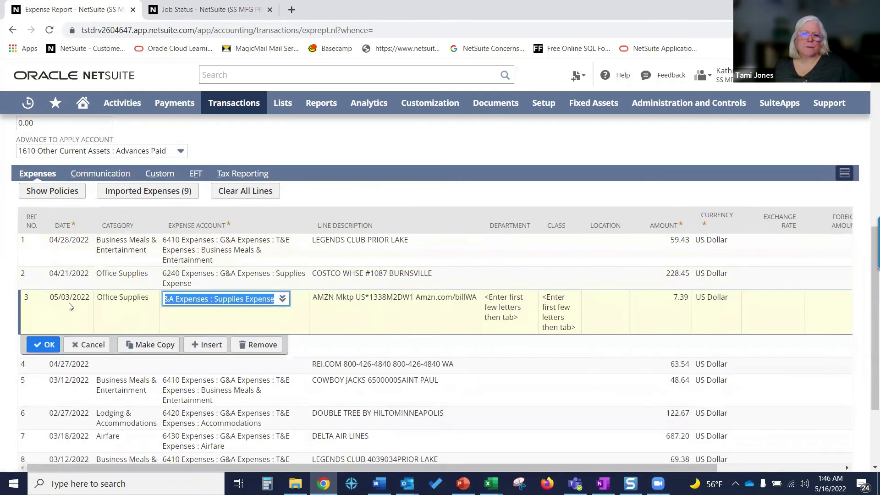
click(42, 345)
scroll(333, 305, up, 4)
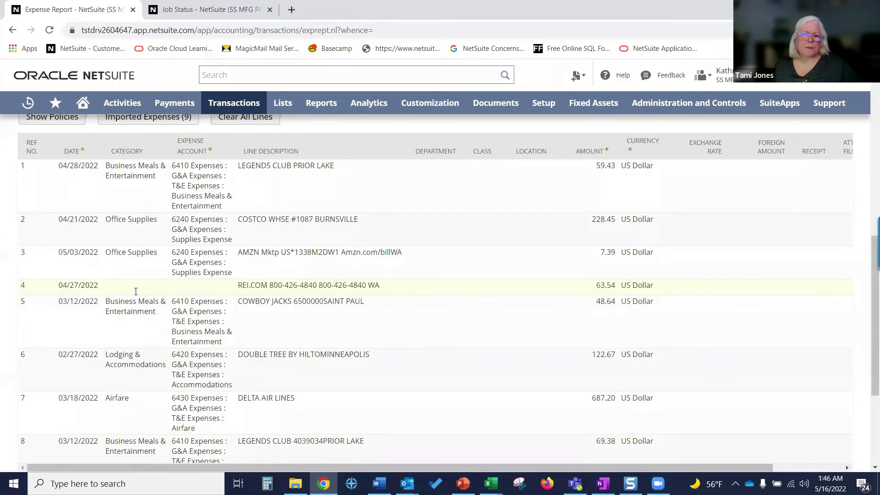
click(135, 291)
mouse_move(208, 275)
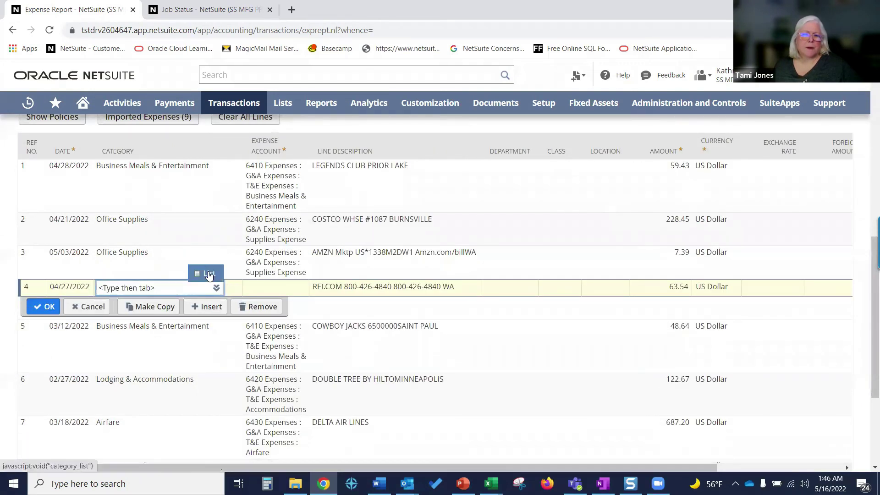
click(208, 274)
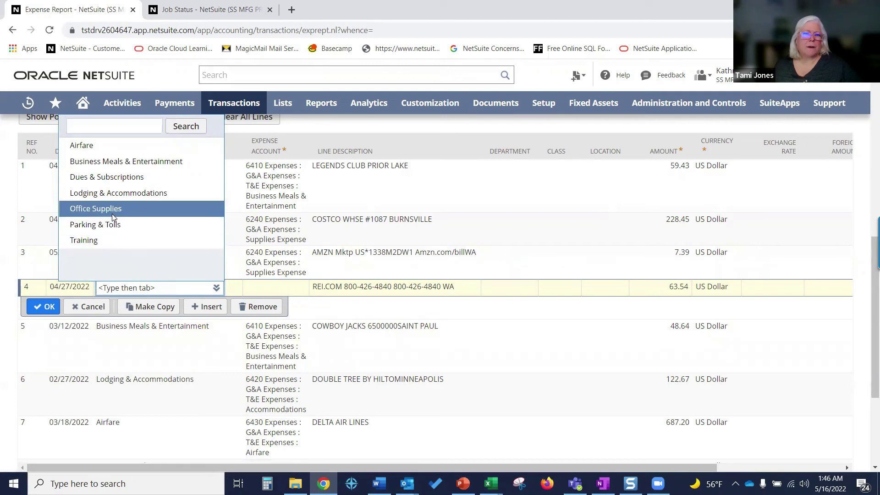
click(126, 161)
click(46, 306)
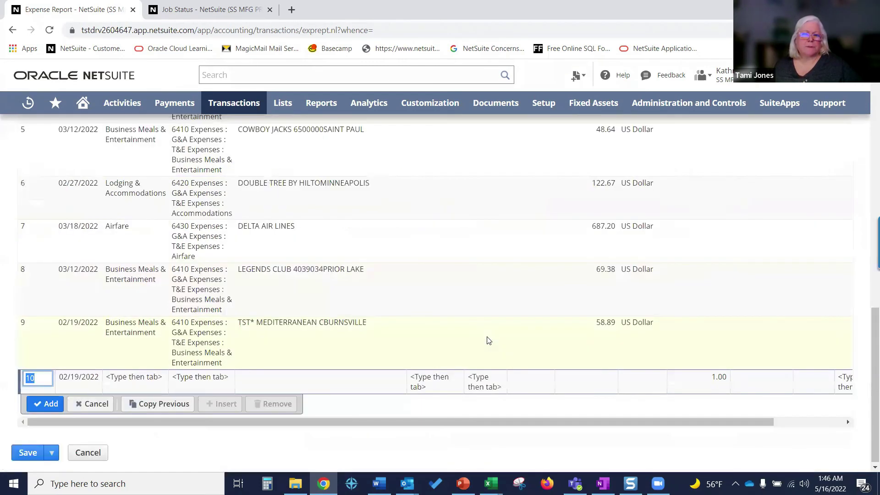
scroll(488, 340, up, 15)
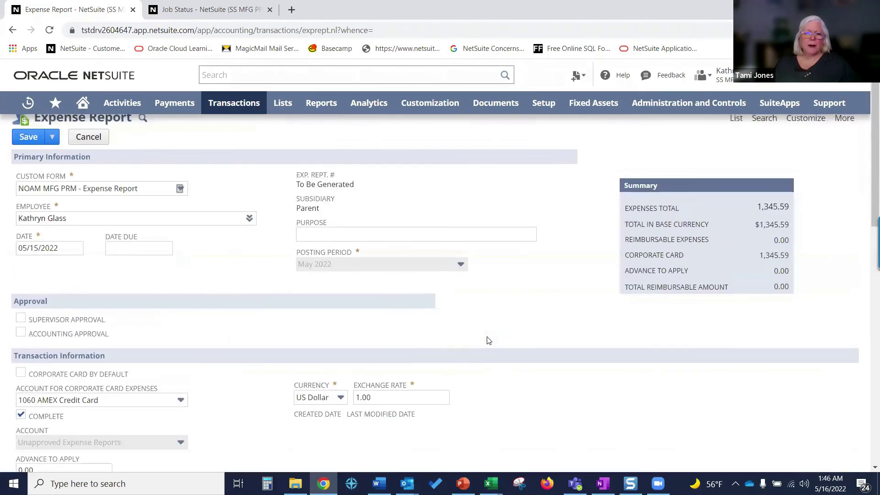
Save the report as EXP08 with a 1,345.59 total and return to the PowerPoint slide show.
scroll(488, 340, up, 1)
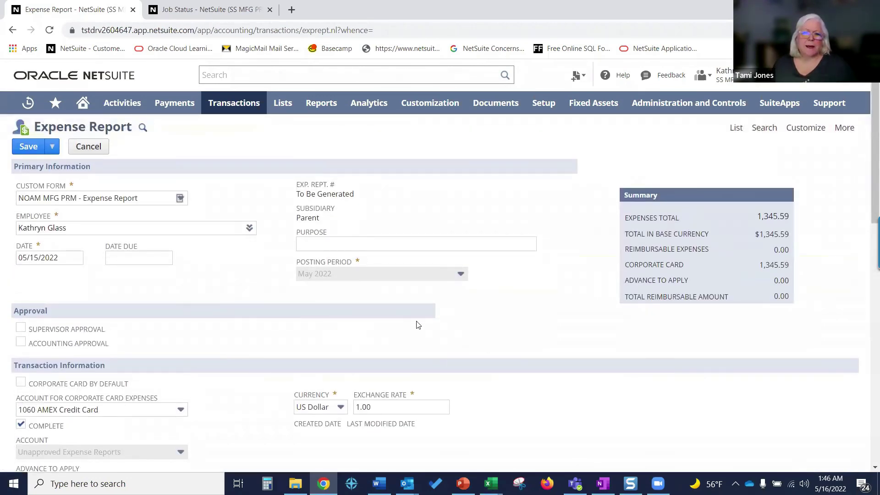
click(25, 149)
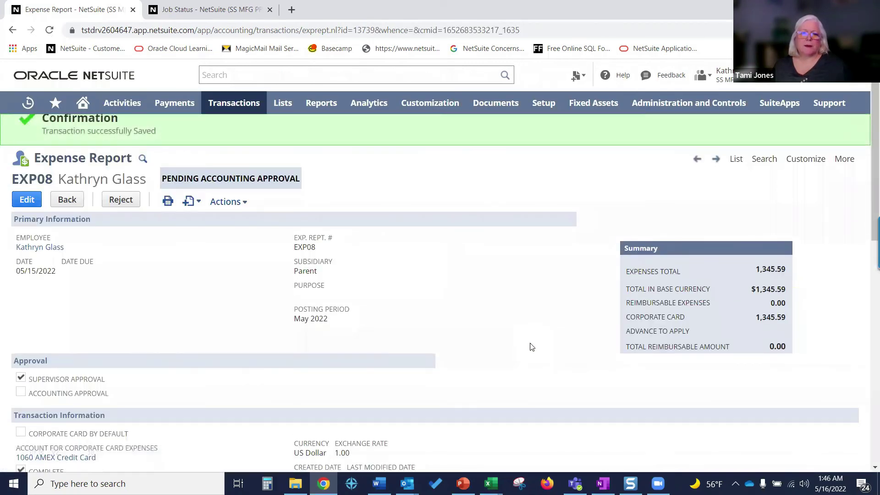
scroll(530, 348, down, 1)
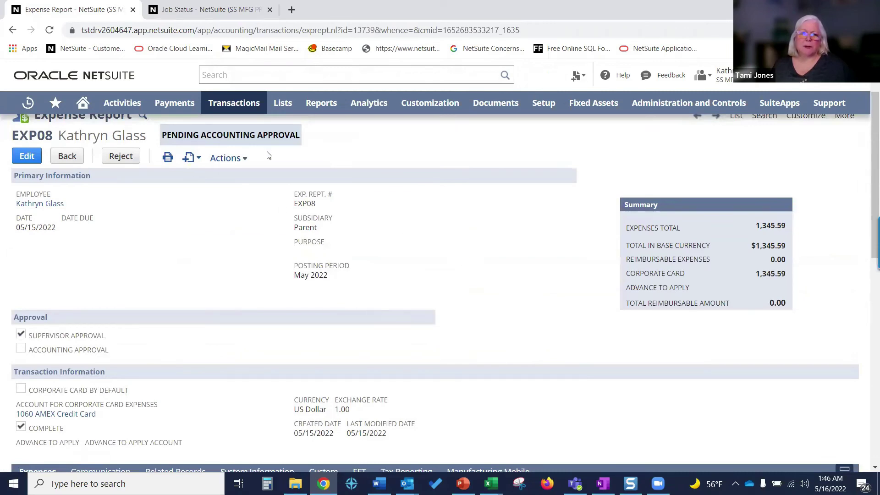
scroll(442, 326, up, 1)
scroll(443, 322, down, 6)
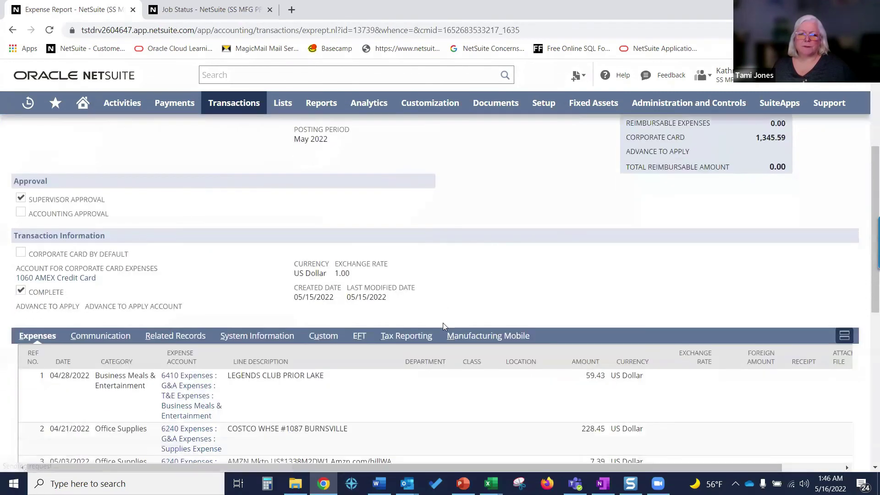
scroll(443, 326, down, 6)
scroll(443, 326, up, 12)
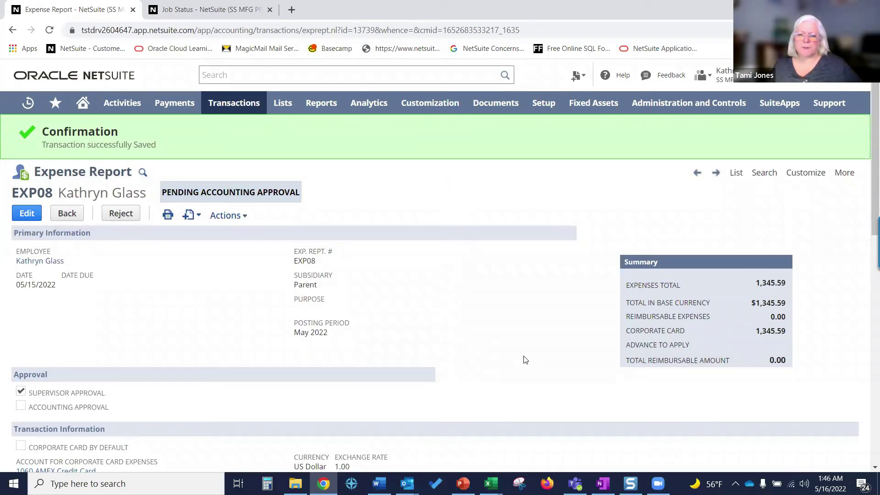
key(alt+Tab)
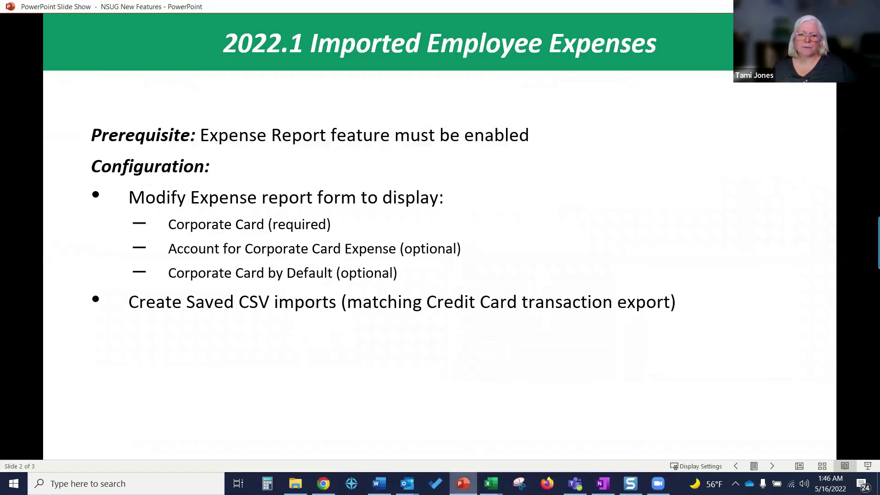
Advance the slide show to the '2021.2 Supply Allocation' slide.
click(773, 467)
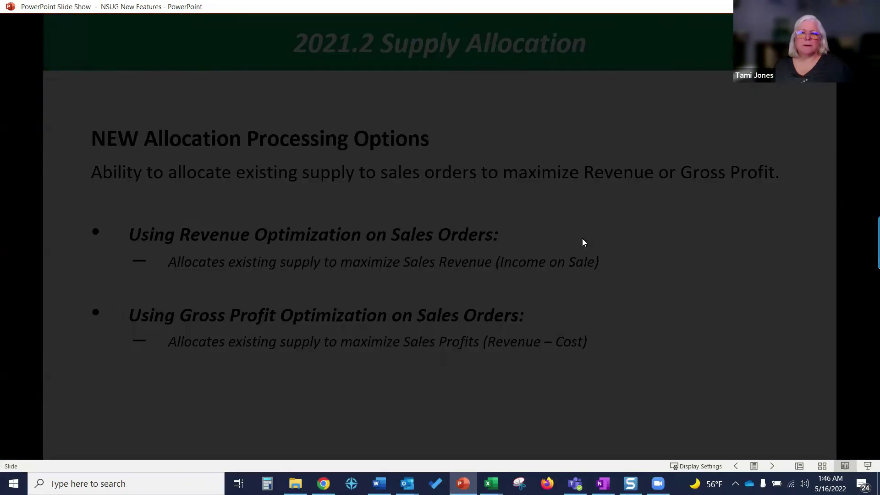